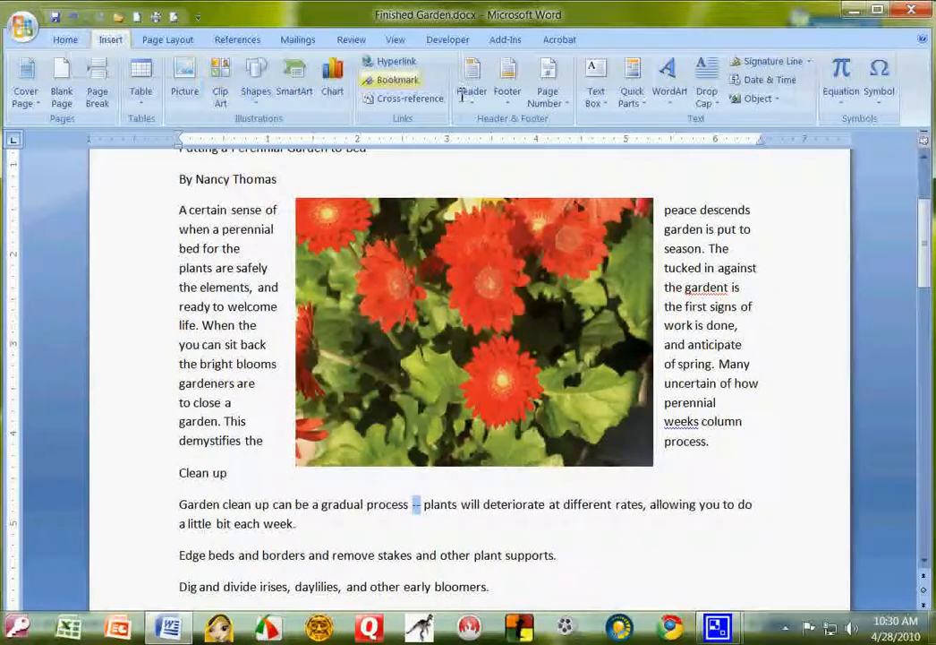
- Replace the selected double hyphen after "gradual process" with an Em Dash special character
{"action": "left_click", "coordinate": [882, 85]}
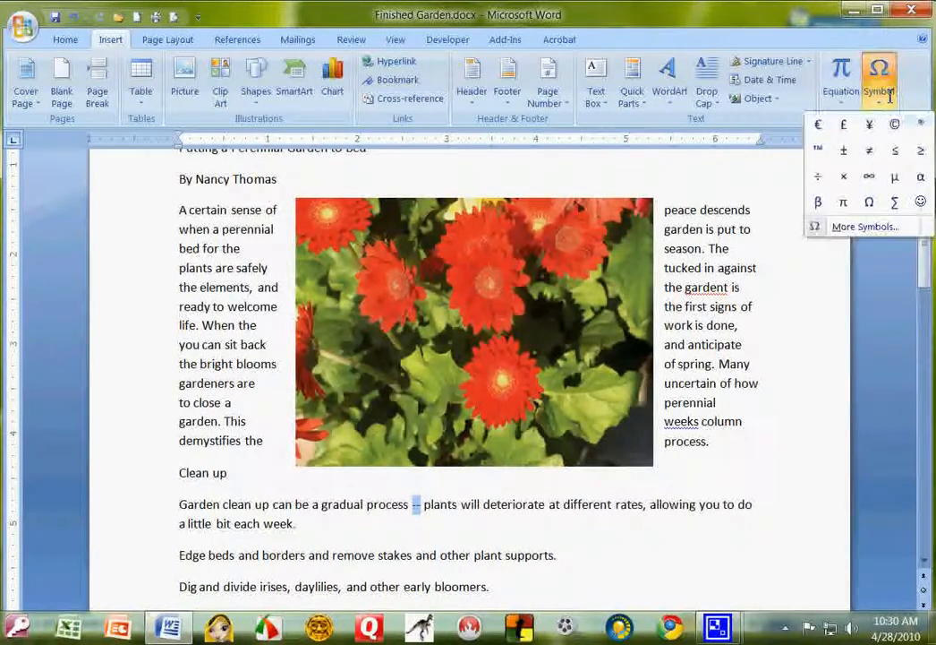
{"action": "left_click", "coordinate": [865, 226]}
{"action": "left_click", "coordinate": [437, 182]}
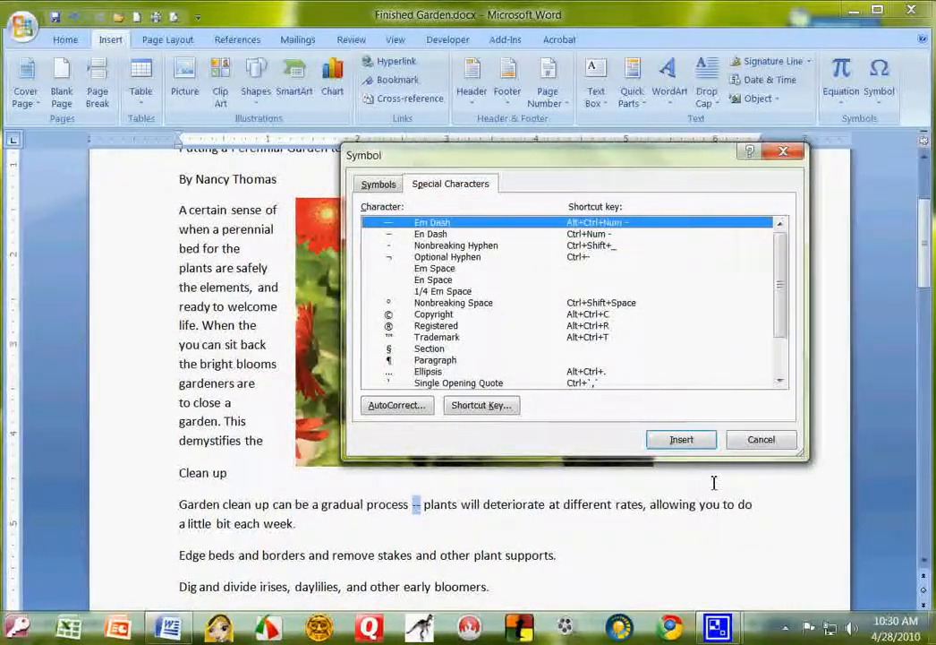
{"action": "left_click", "coordinate": [682, 439]}
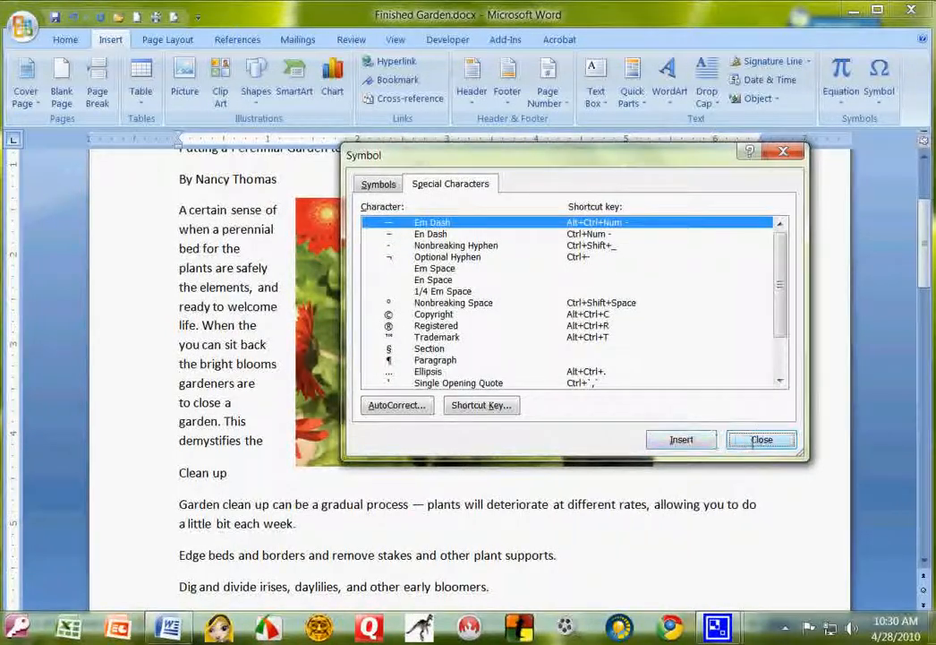
{"action": "left_click", "coordinate": [760, 438]}
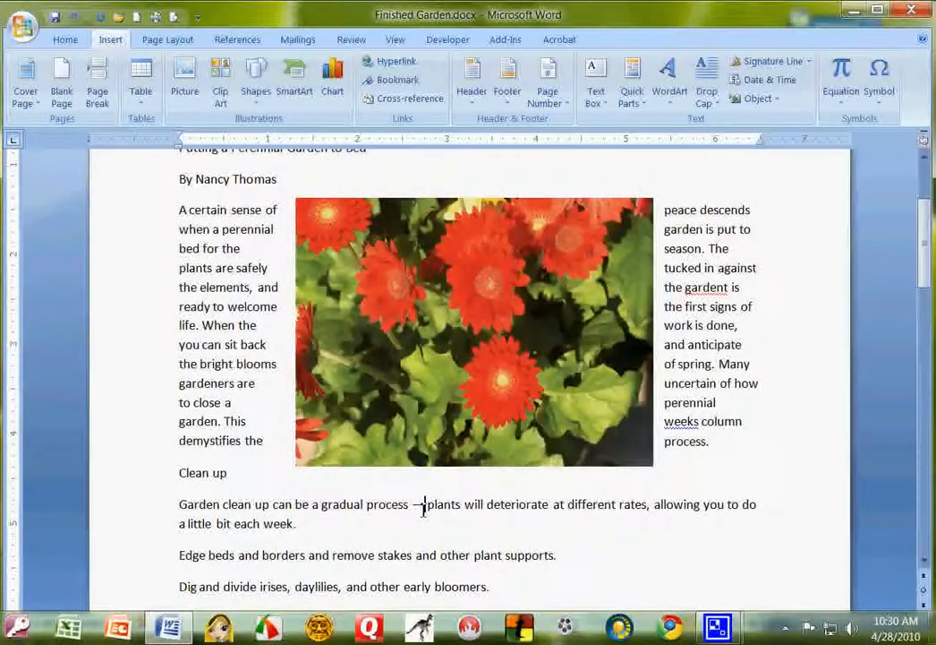
- Correct the misspelled word "gardent" in the first paragraph to the suggested spelling "garden"
{"action": "scroll", "coordinate": [727, 442], "scroll_direction": "up", "scroll_amount": 1}
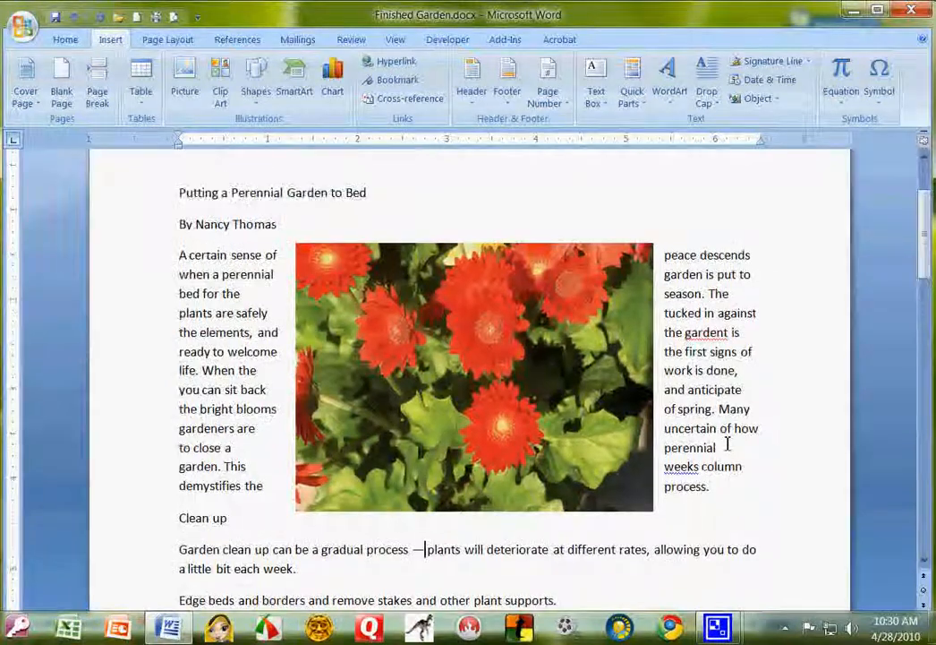
{"action": "scroll", "coordinate": [740, 372], "scroll_direction": "down", "scroll_amount": 8}
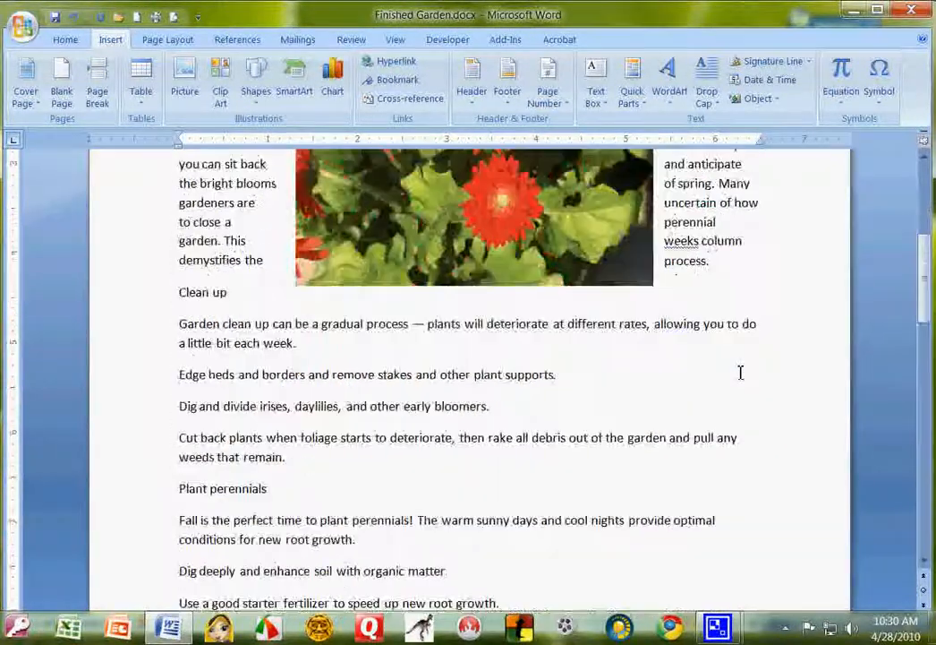
{"action": "scroll", "coordinate": [740, 372], "scroll_direction": "down", "scroll_amount": 3}
{"action": "scroll", "coordinate": [741, 372], "scroll_direction": "up", "scroll_amount": 9}
{"action": "scroll", "coordinate": [740, 370], "scroll_direction": "up", "scroll_amount": 5}
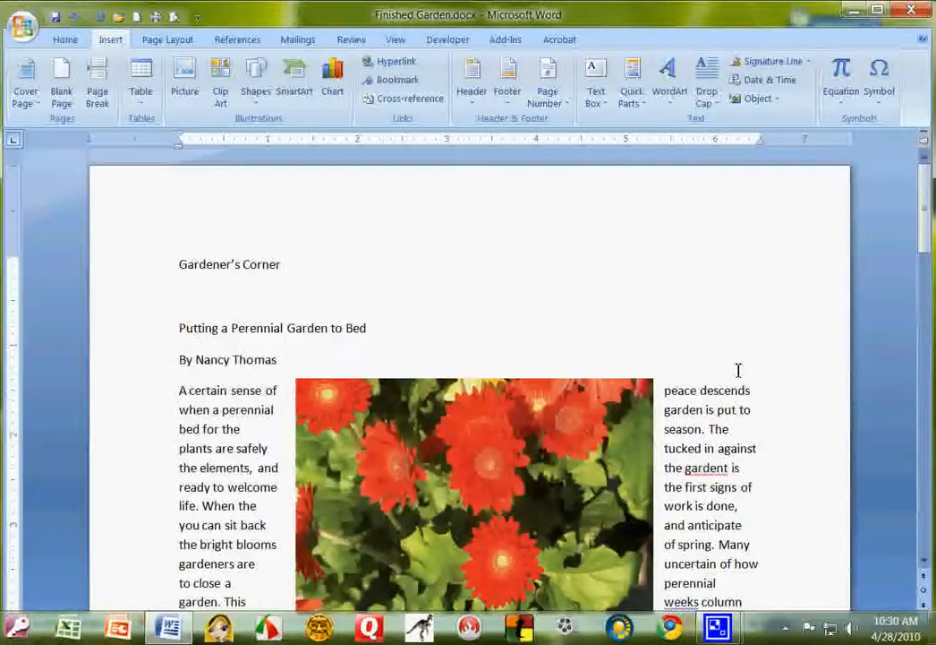
{"action": "scroll", "coordinate": [739, 370], "scroll_direction": "down", "scroll_amount": 1}
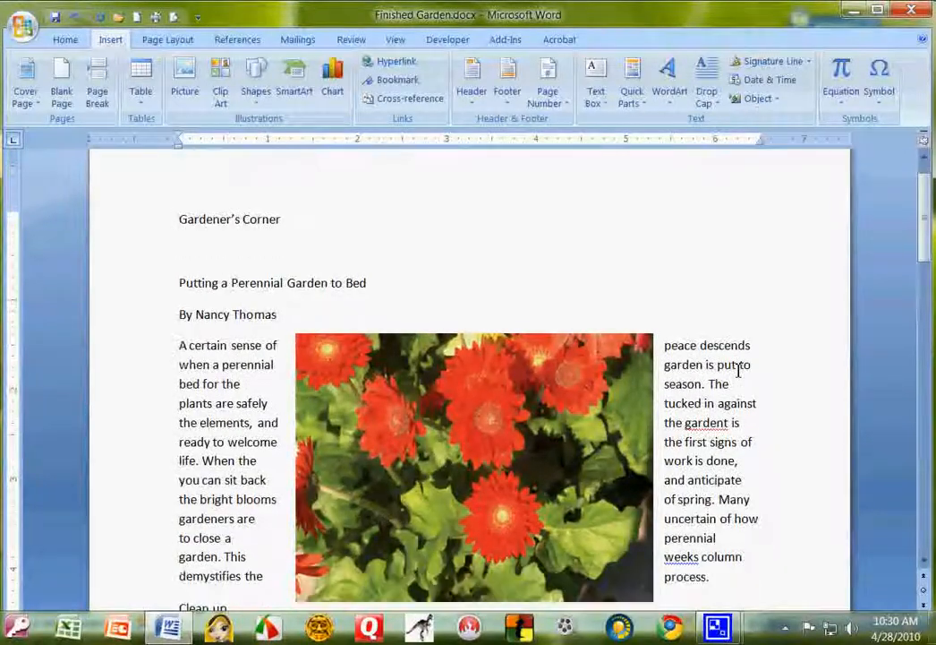
{"action": "right_click", "coordinate": [704, 422]}
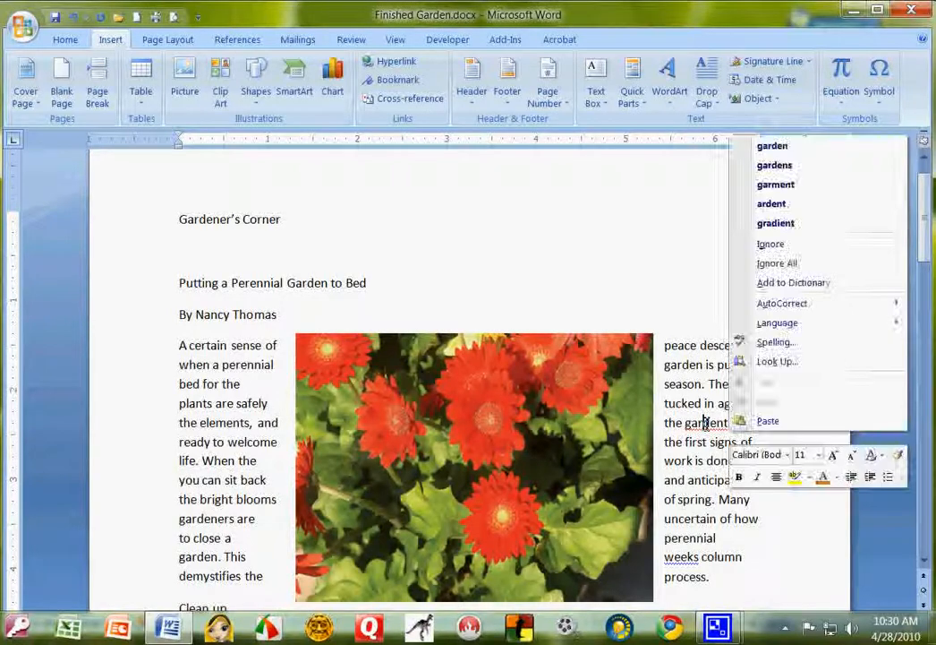
{"action": "left_click", "coordinate": [787, 147]}
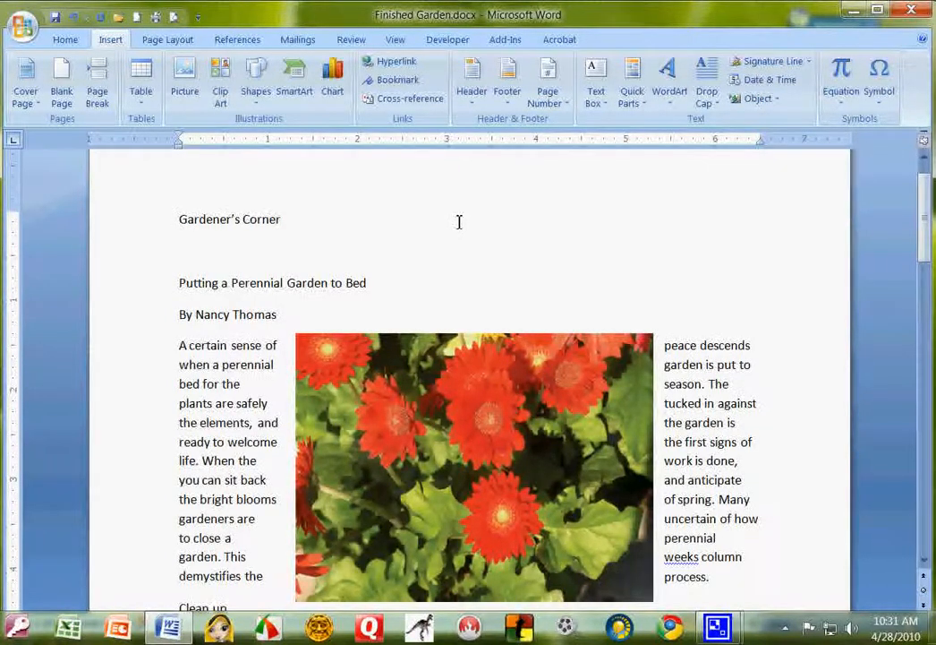
- Start a spelling and grammar check of the document and change "weeks" to "week's"
{"action": "left_click", "coordinate": [358, 40]}
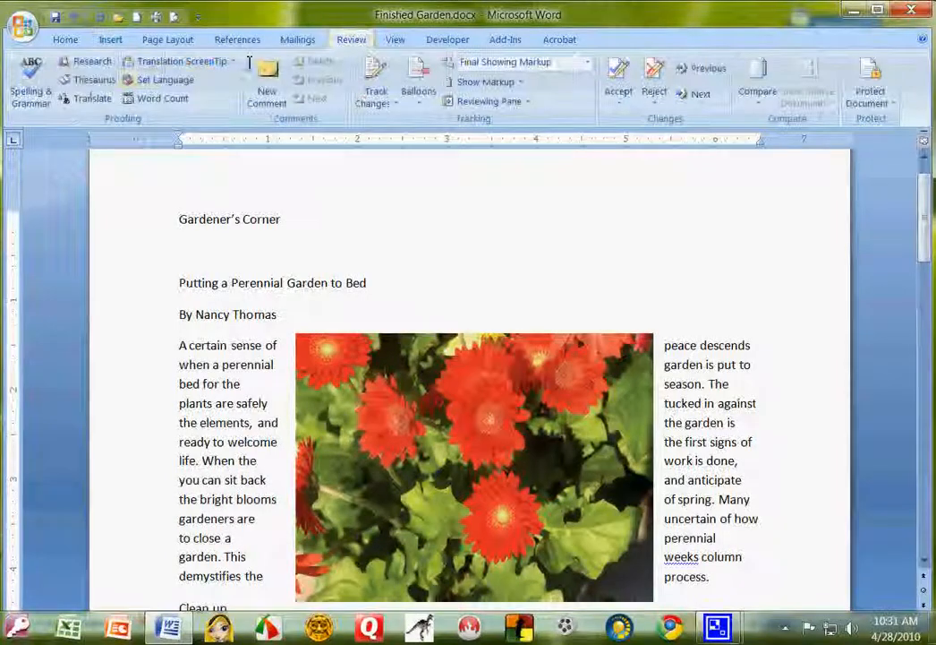
{"action": "left_click", "coordinate": [33, 77]}
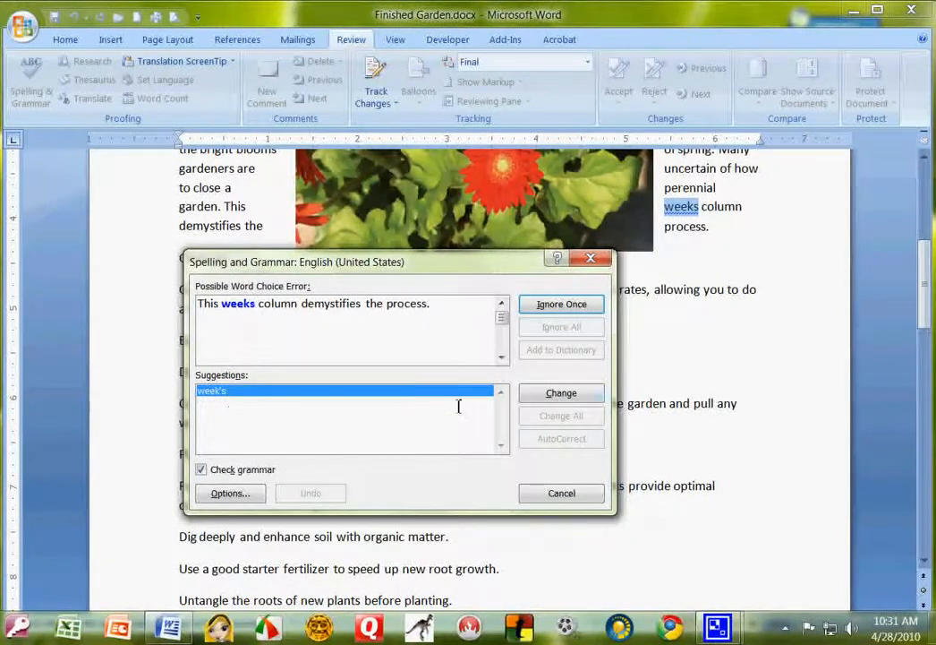
{"action": "left_click", "coordinate": [562, 393]}
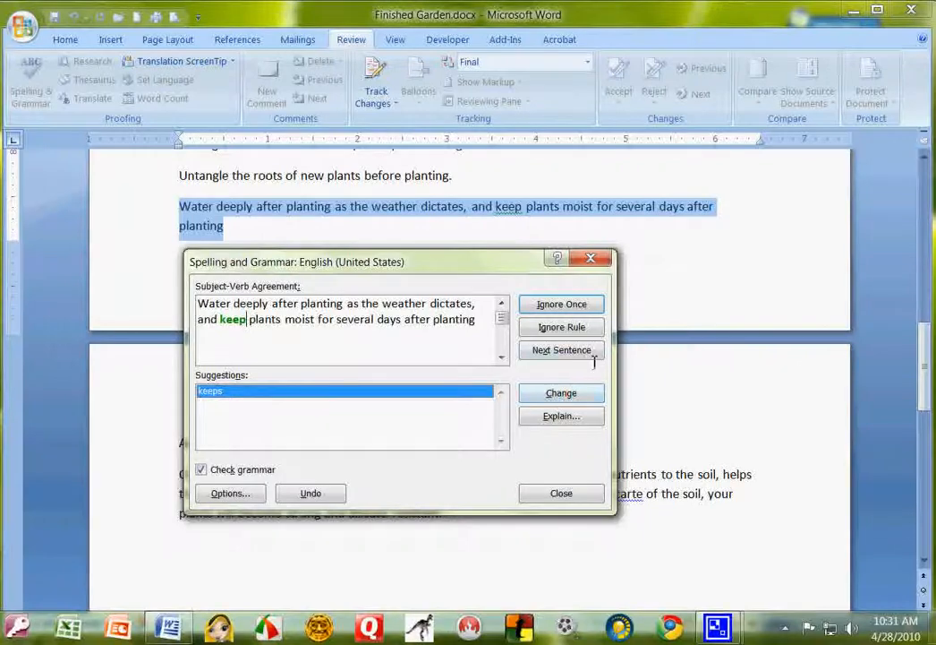
- Ignore the flagged words "keep" and "adds" once each, change "carte" to "care", and finish the spelling and grammar check
{"action": "left_click", "coordinate": [574, 305]}
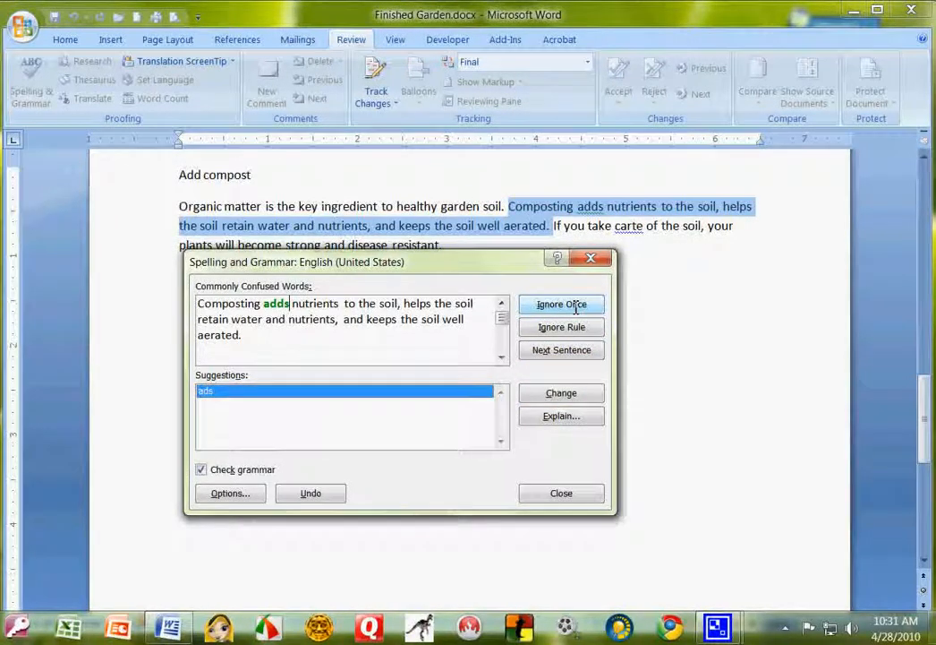
{"action": "left_click", "coordinate": [577, 305]}
{"action": "left_click_drag", "start_coordinate": [494, 263], "coordinate": [536, 298]}
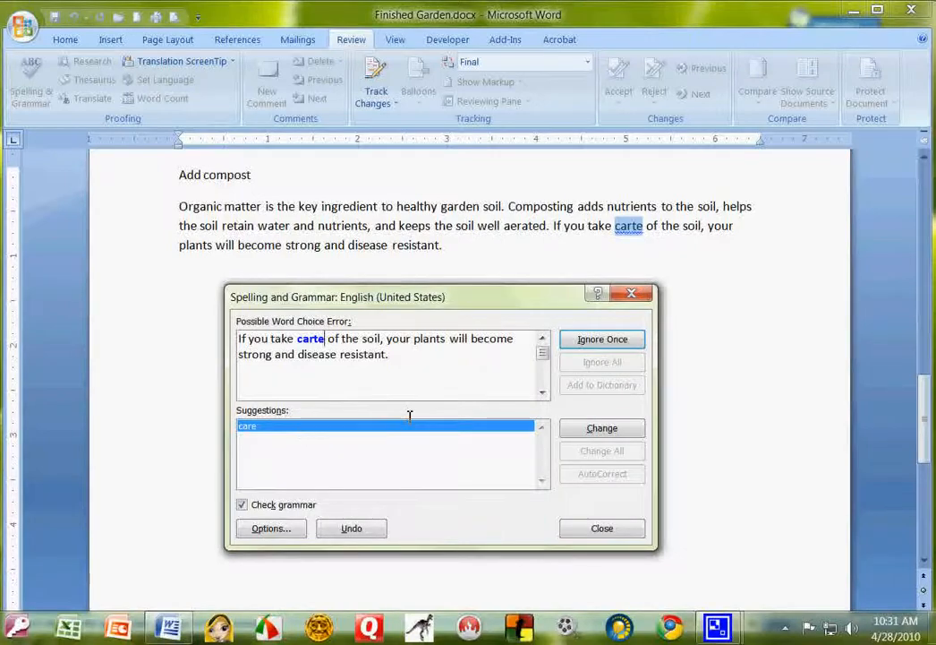
{"action": "left_click", "coordinate": [602, 429]}
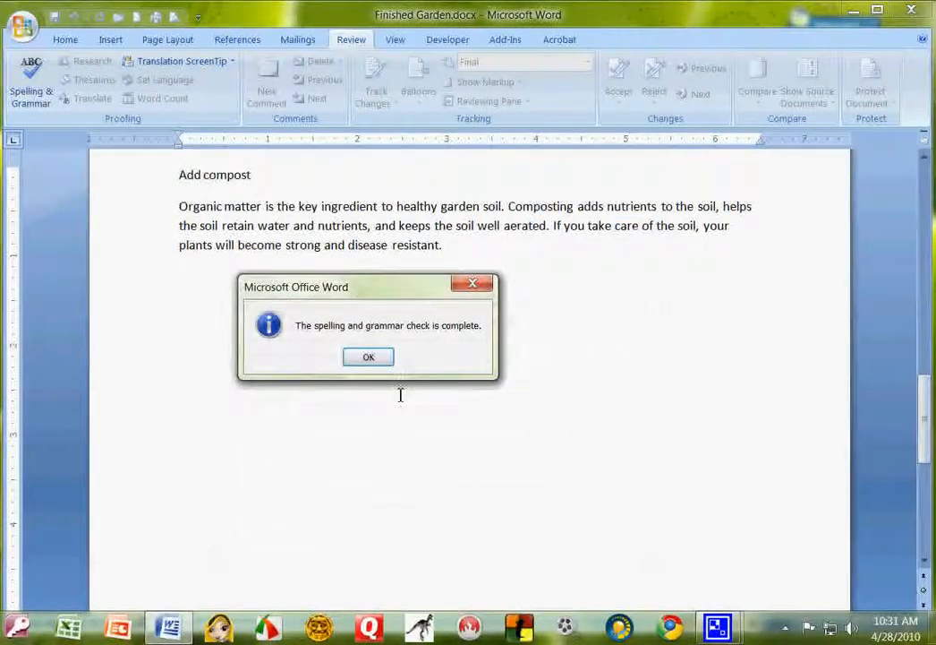
{"action": "left_click", "coordinate": [368, 357]}
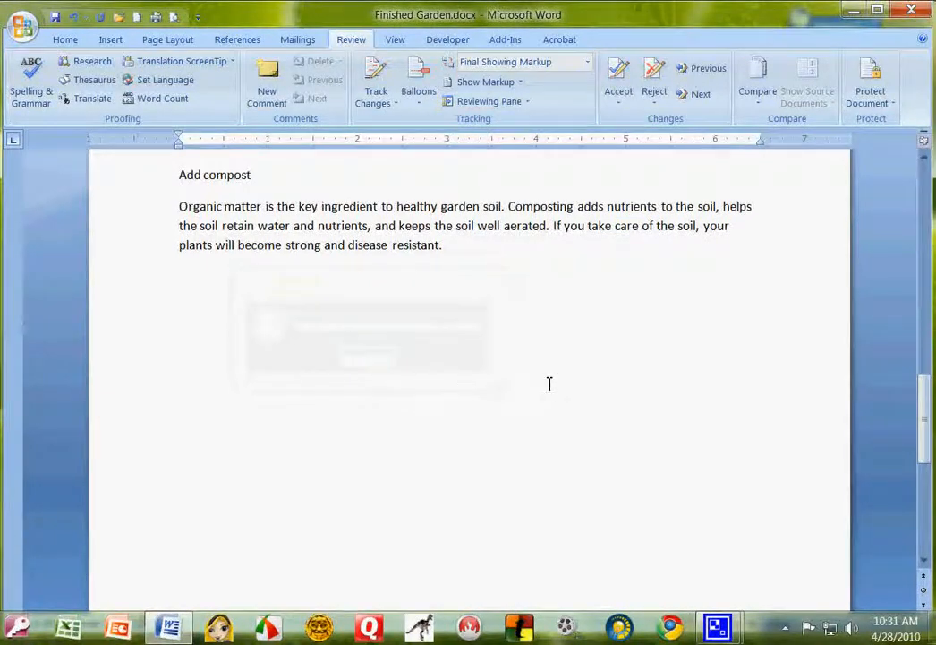
- Make the title "Gardener's Corner" bold and colour it dark orange (Orange, Accent 6, Darker 25%)
{"action": "scroll", "coordinate": [552, 380], "scroll_direction": "up", "scroll_amount": 4}
{"action": "scroll", "coordinate": [510, 451], "scroll_direction": "up", "scroll_amount": 15}
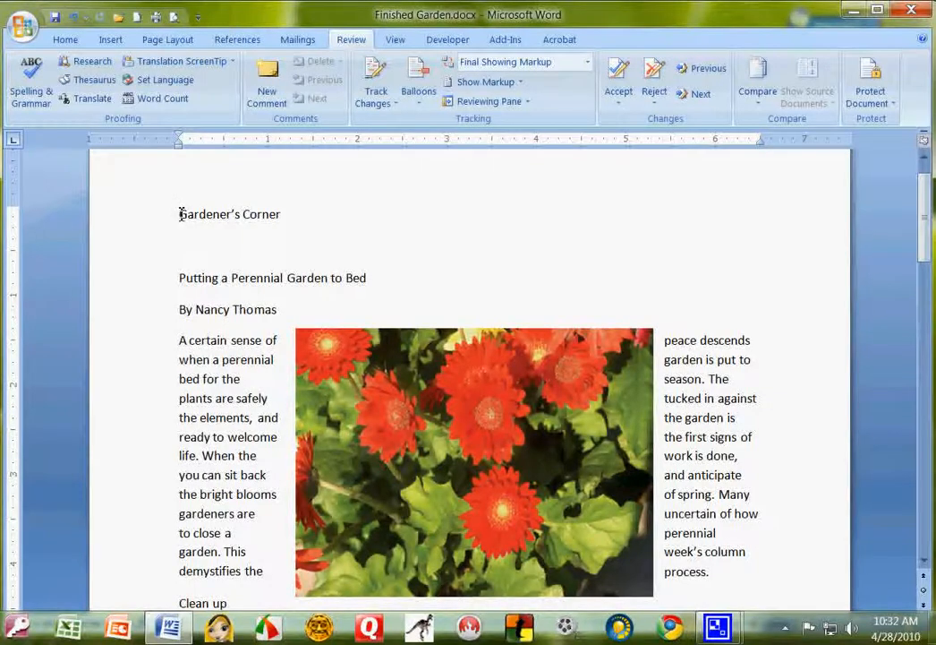
{"action": "left_click_drag", "start_coordinate": [179, 214], "coordinate": [271, 216]}
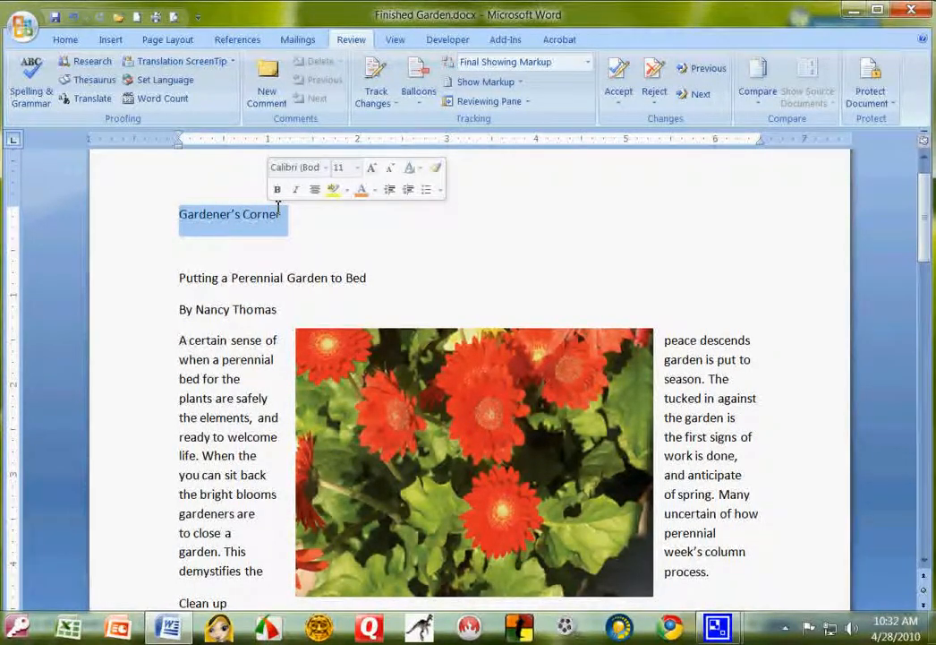
{"action": "left_click", "coordinate": [276, 190]}
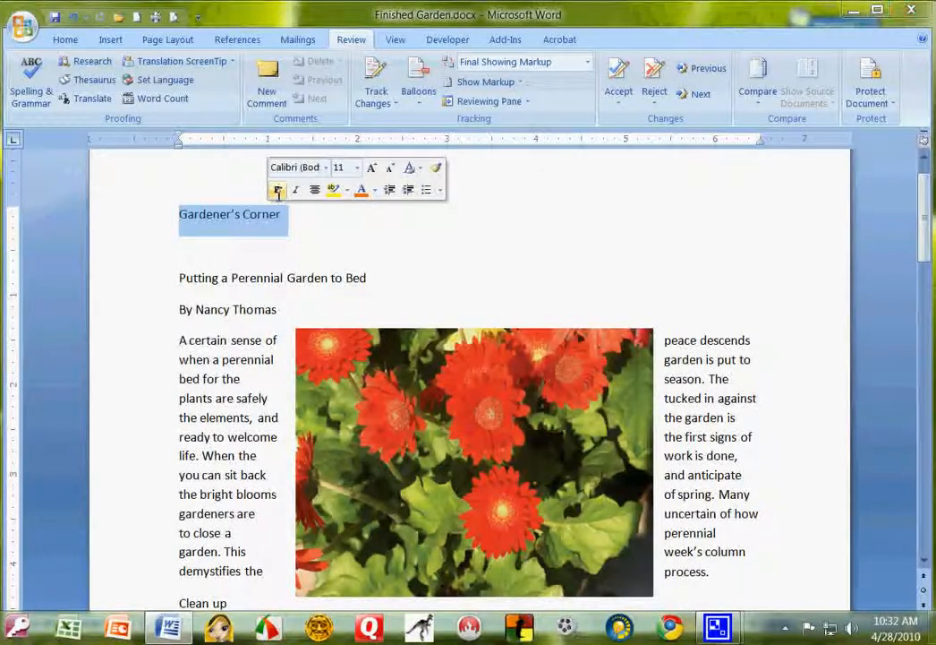
{"action": "left_click", "coordinate": [375, 190]}
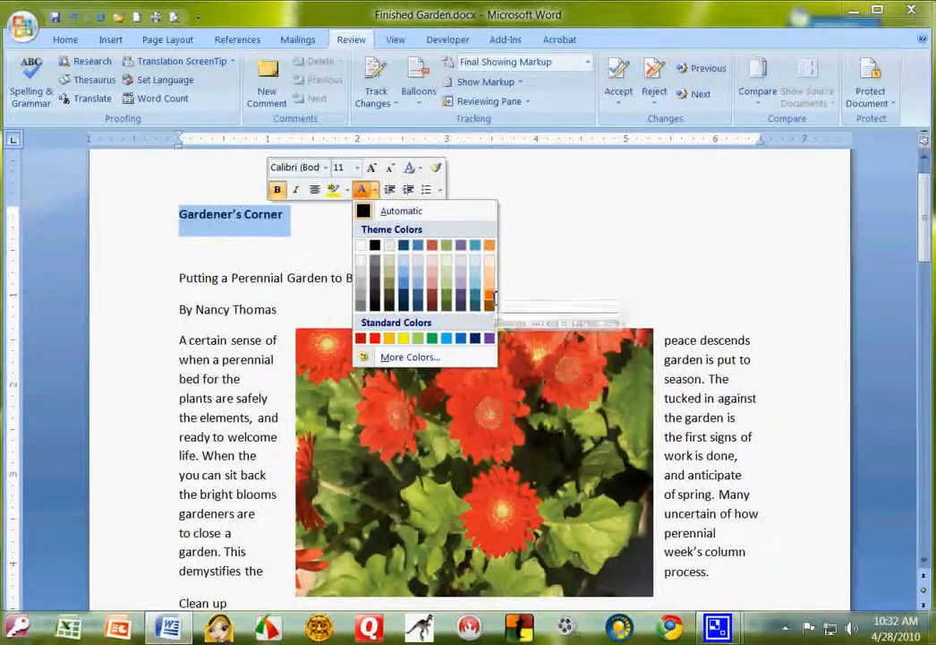
{"action": "left_click", "coordinate": [494, 298]}
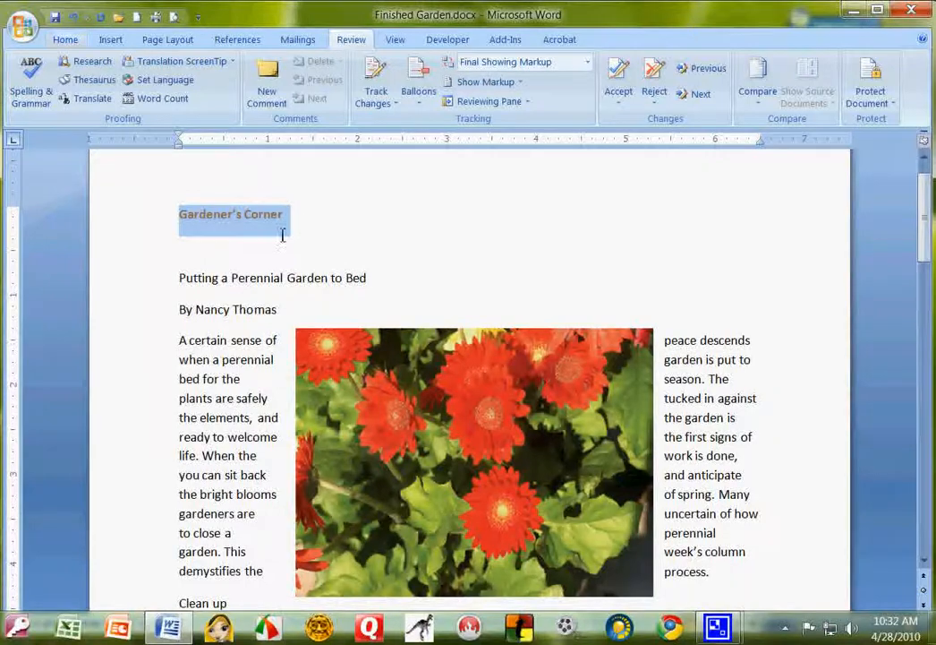
- Set the "Gardener's Corner" title's font size to 16 and center it on the page
{"action": "left_click", "coordinate": [68, 39]}
{"action": "left_click", "coordinate": [214, 70]}
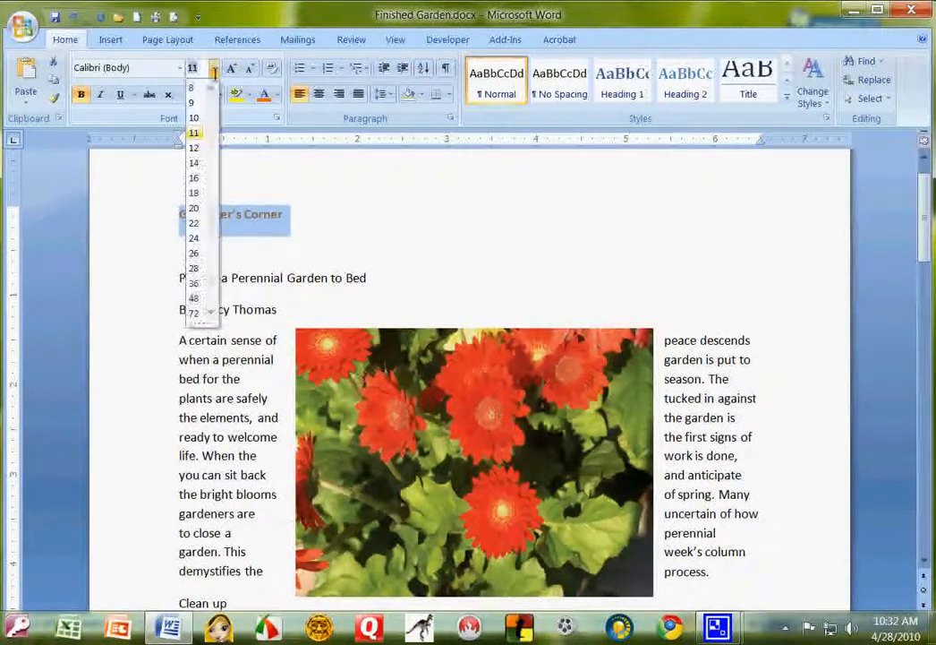
{"action": "left_click", "coordinate": [197, 178]}
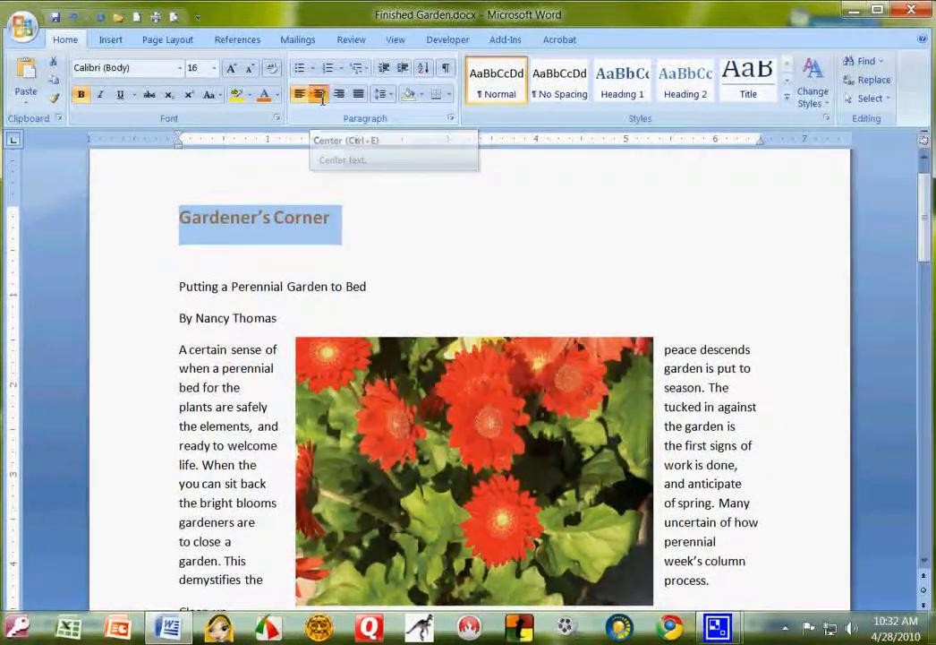
{"action": "left_click", "coordinate": [320, 97]}
- Format the subtitle "Putting a Perennial Garden to Bed" as bold, centered, dark orange text at size 14
{"action": "left_click_drag", "start_coordinate": [180, 286], "coordinate": [363, 279]}
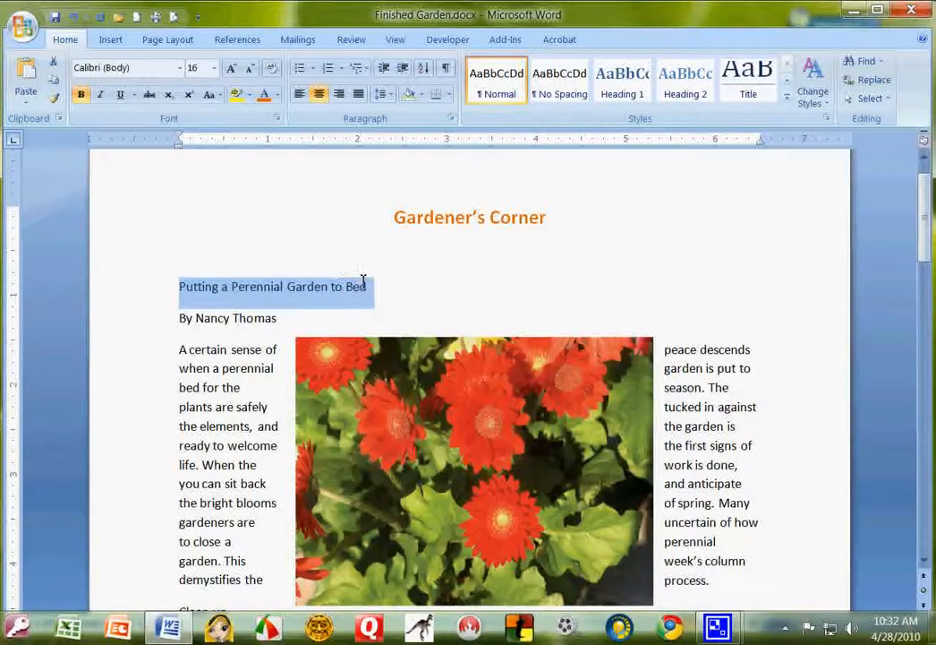
{"action": "left_click", "coordinate": [328, 288]}
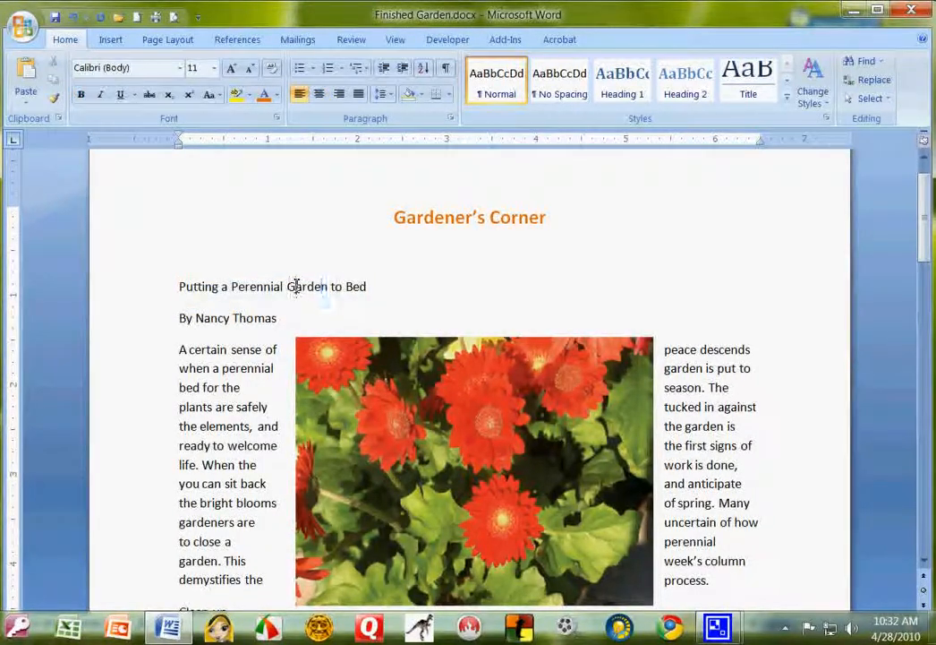
{"action": "triple_click", "coordinate": [297, 285]}
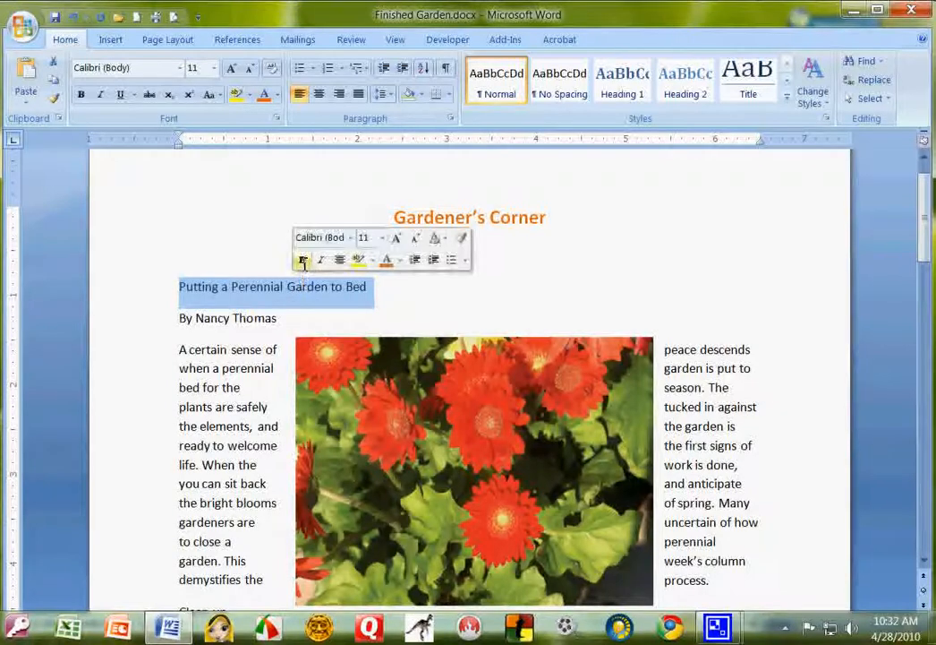
{"action": "left_click", "coordinate": [302, 259]}
{"action": "left_click", "coordinate": [339, 259]}
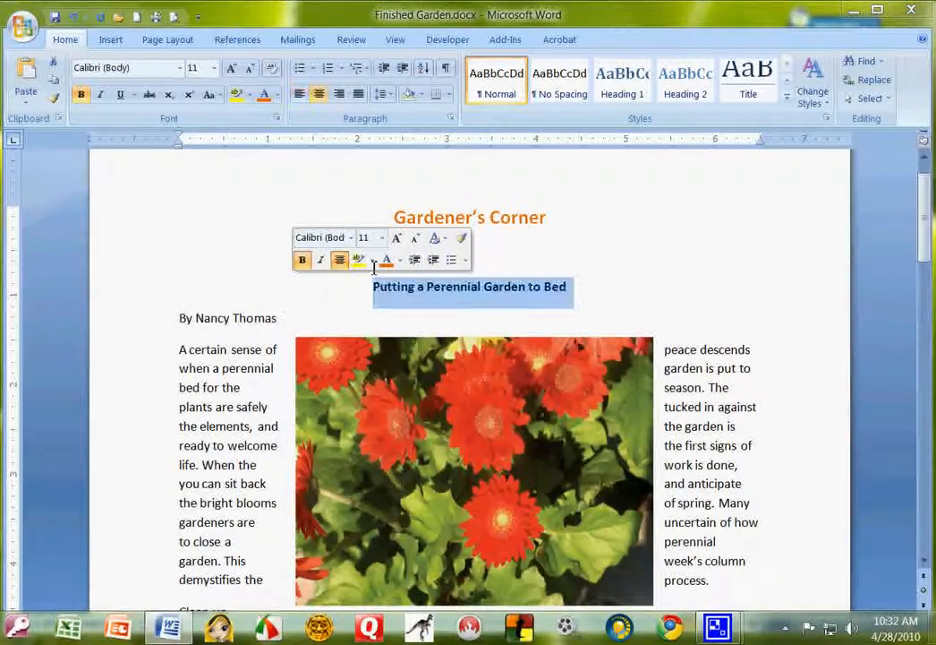
{"action": "left_click", "coordinate": [382, 237]}
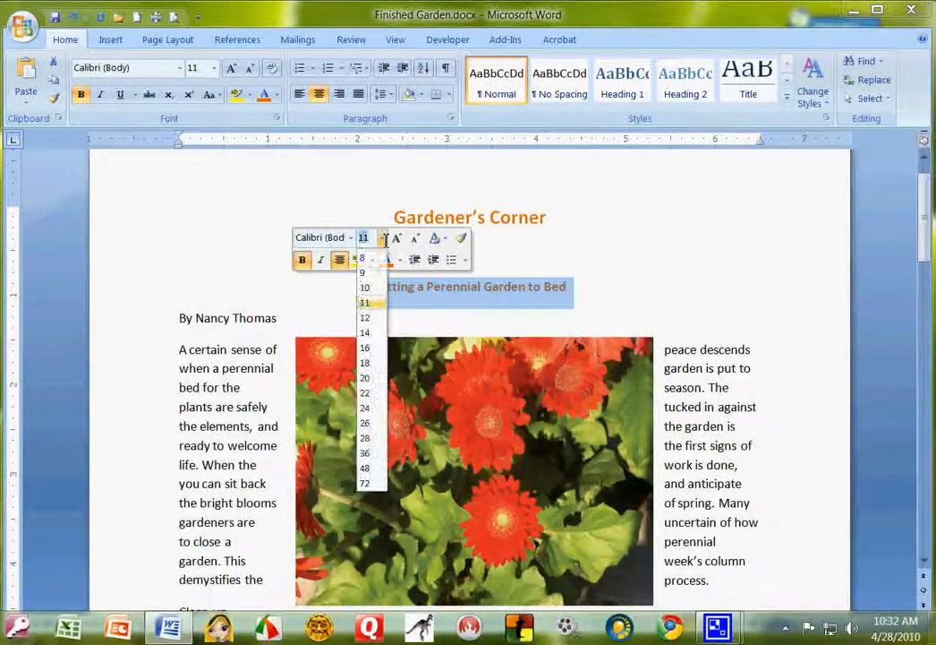
{"action": "left_click", "coordinate": [367, 332]}
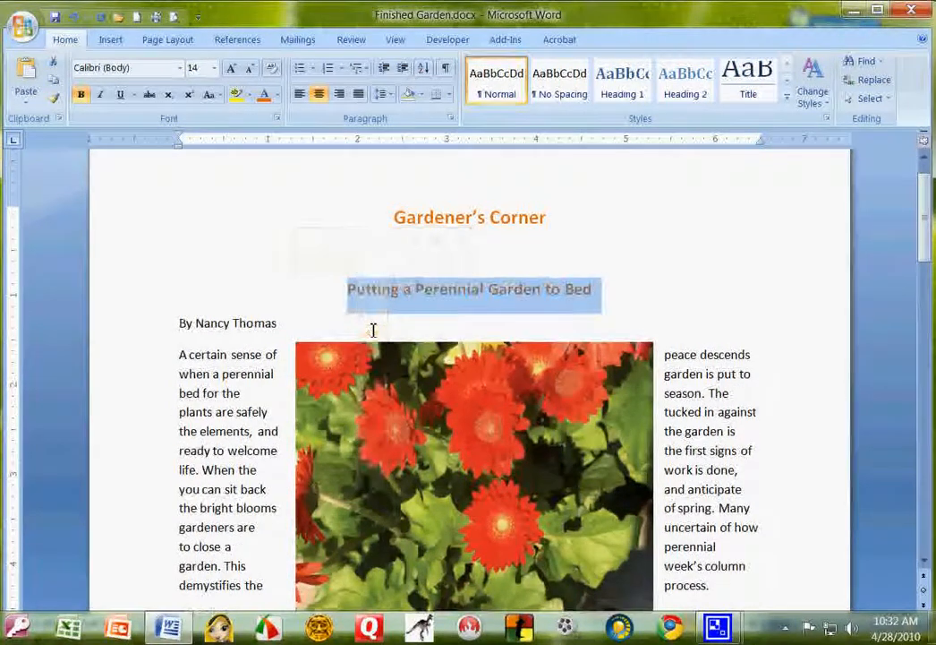
- Delete the blank line between the title and subtitle, and center the author byline below them
{"action": "left_click", "coordinate": [418, 256]}
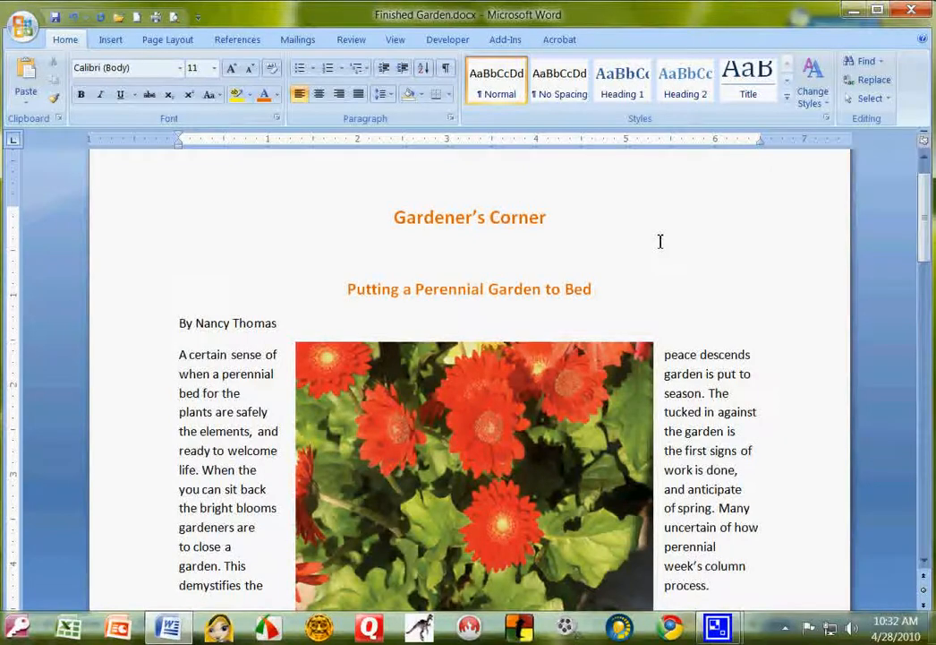
{"action": "key", "text": "Delete"}
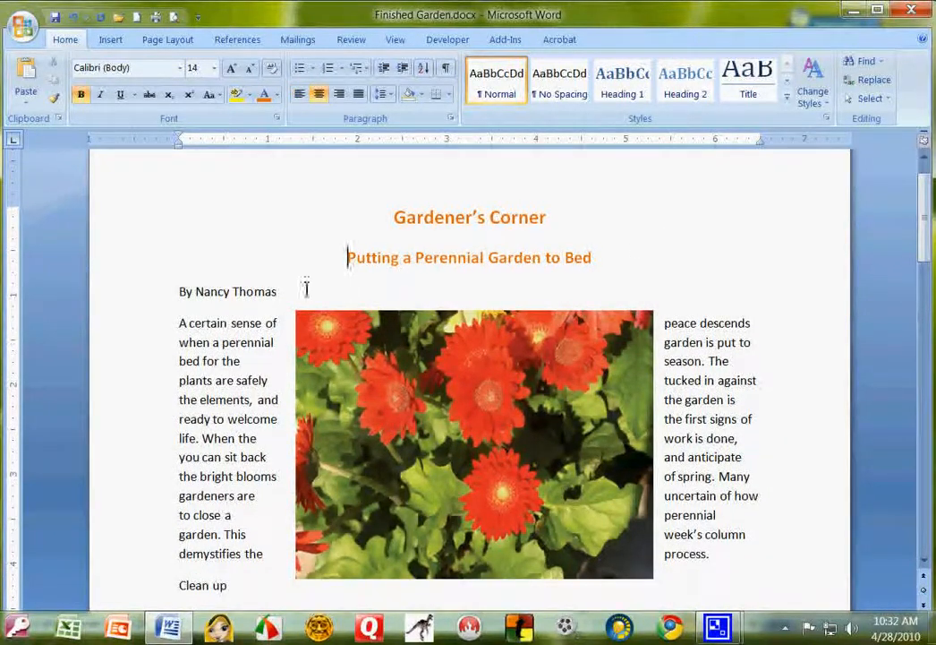
{"action": "left_click", "coordinate": [163, 289]}
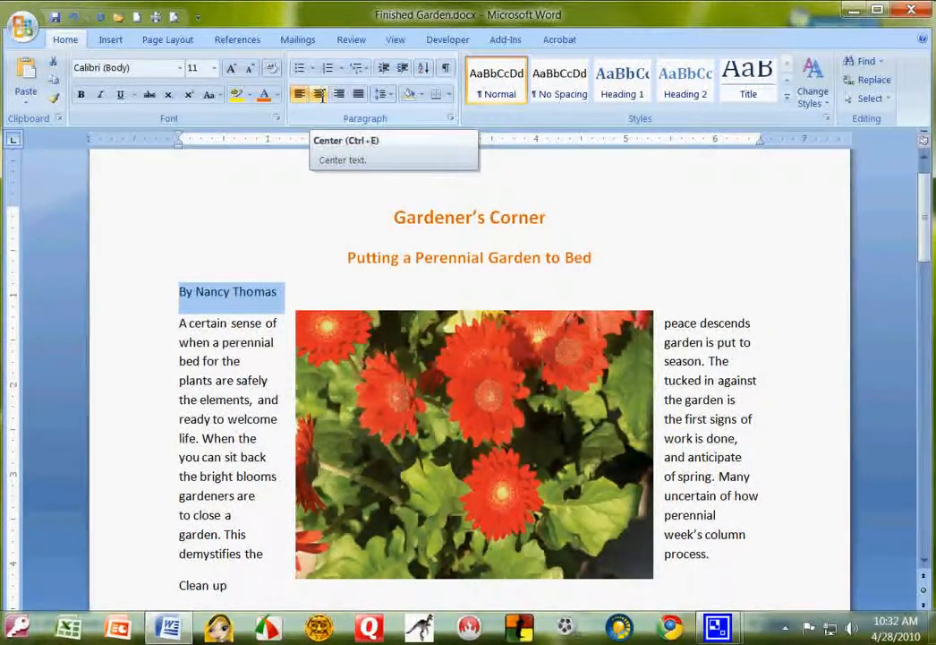
{"action": "left_click", "coordinate": [321, 96]}
{"action": "left_click", "coordinate": [286, 275]}
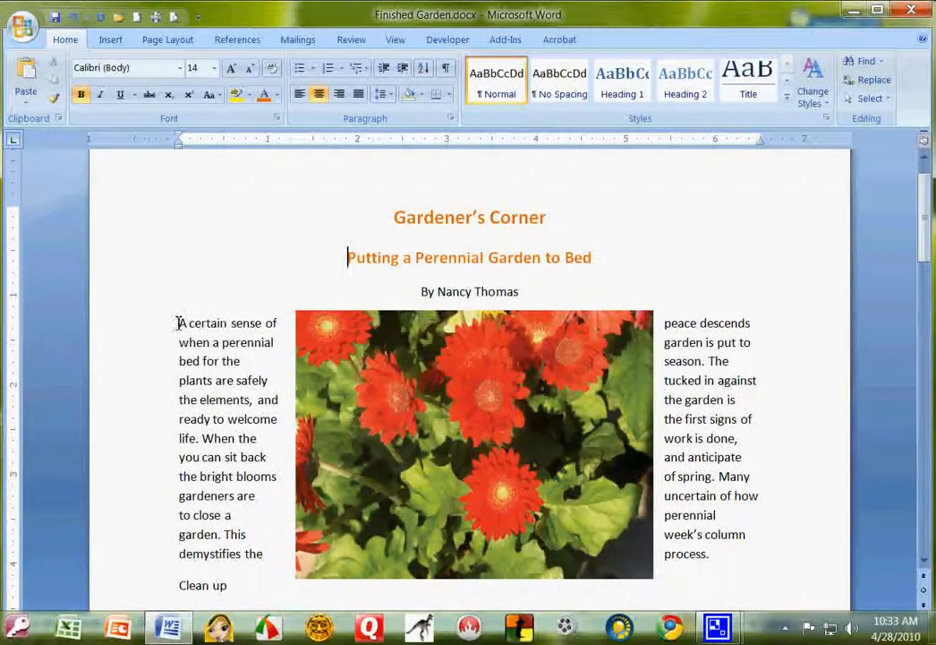
- Turn the opening paragraph's initial letter "A" into a Dropped drop cap and colour it the same dark orange as the title
{"action": "left_click_drag", "start_coordinate": [179, 322], "coordinate": [187, 322]}
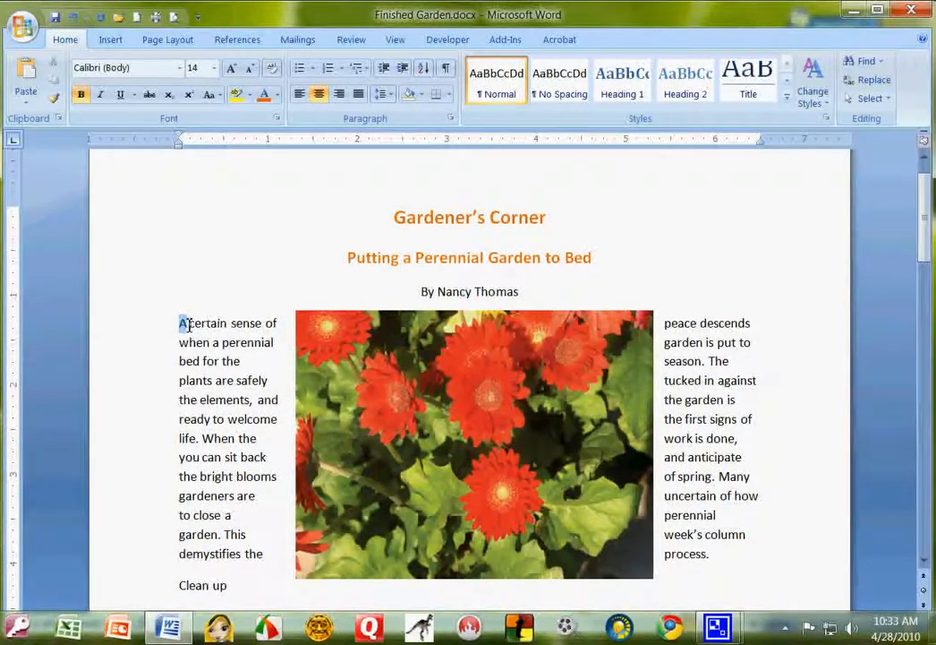
{"action": "left_click", "coordinate": [119, 40]}
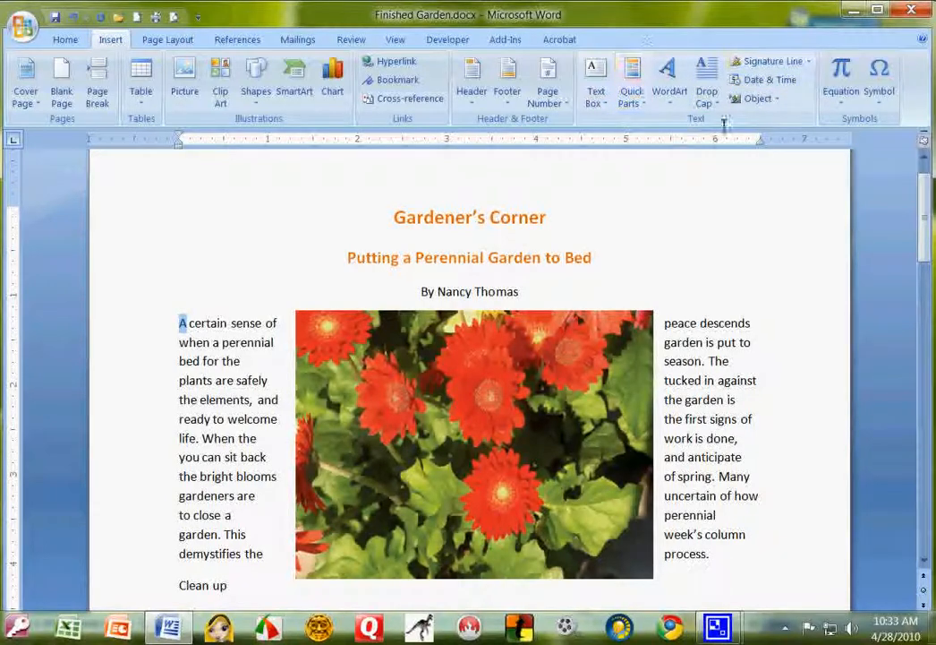
{"action": "left_click", "coordinate": [706, 88]}
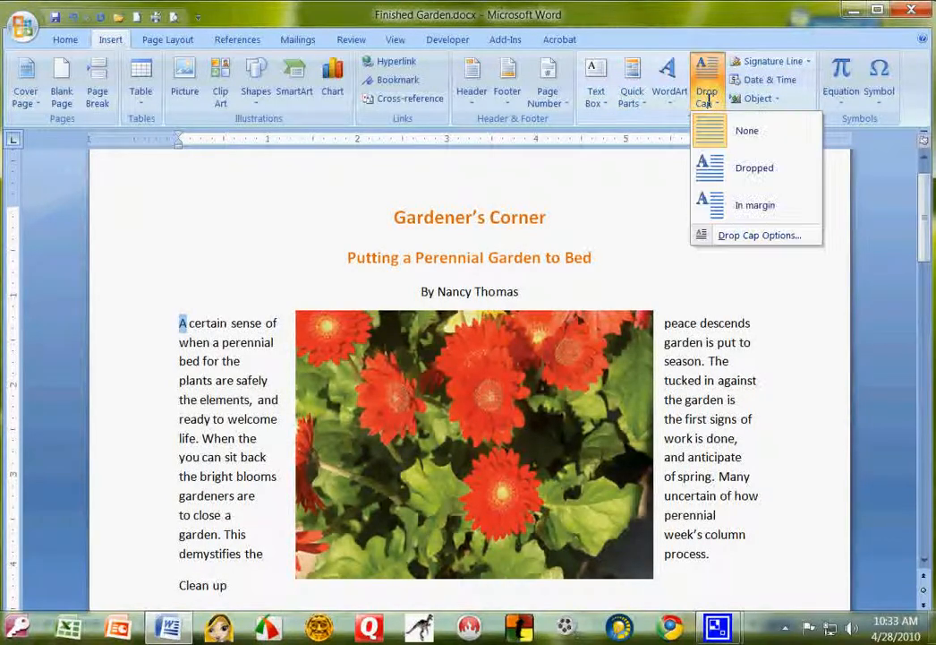
{"action": "left_click", "coordinate": [750, 169]}
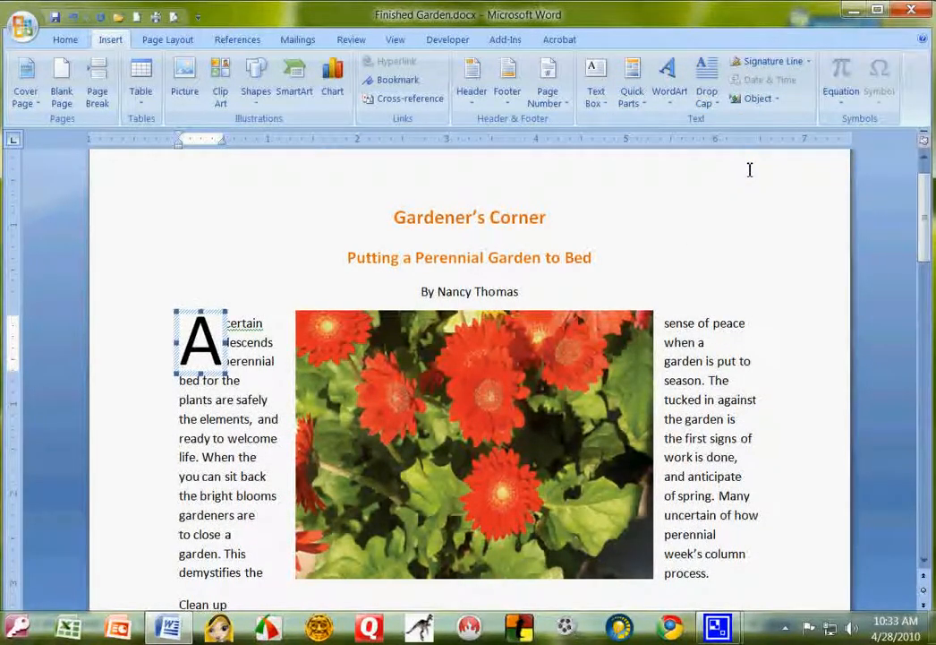
{"action": "left_click", "coordinate": [66, 39]}
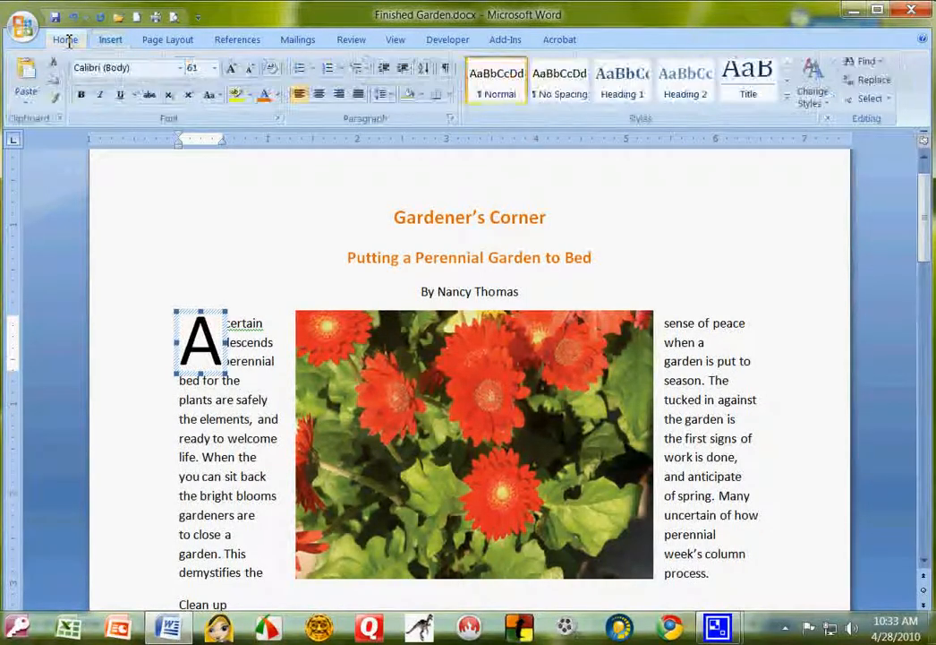
{"action": "left_click", "coordinate": [265, 95]}
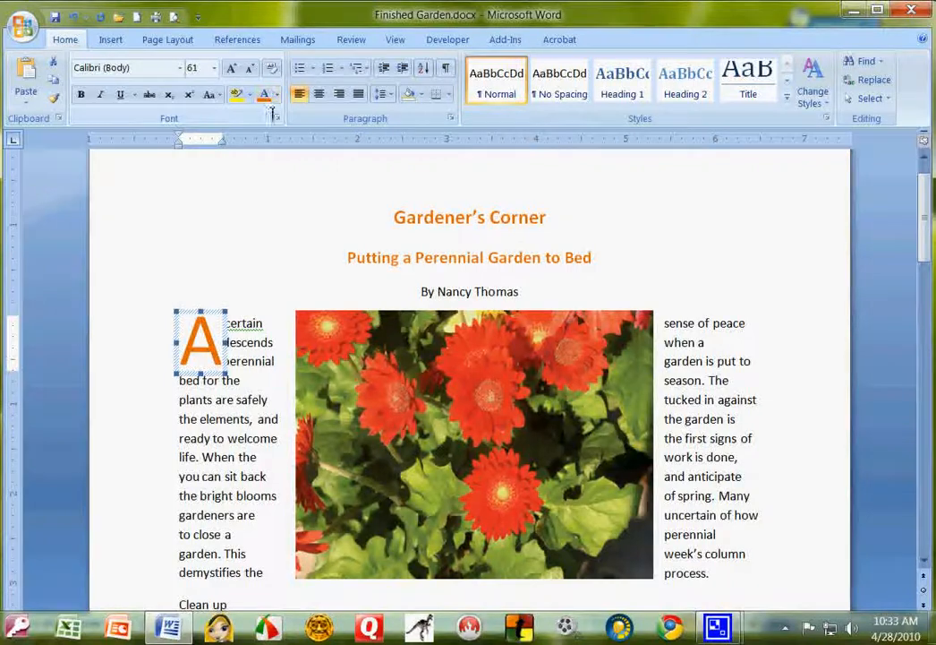
- Format the "Clean up" heading as bold, dark orange text at size 12
{"action": "scroll", "coordinate": [265, 195], "scroll_direction": "down", "scroll_amount": 3}
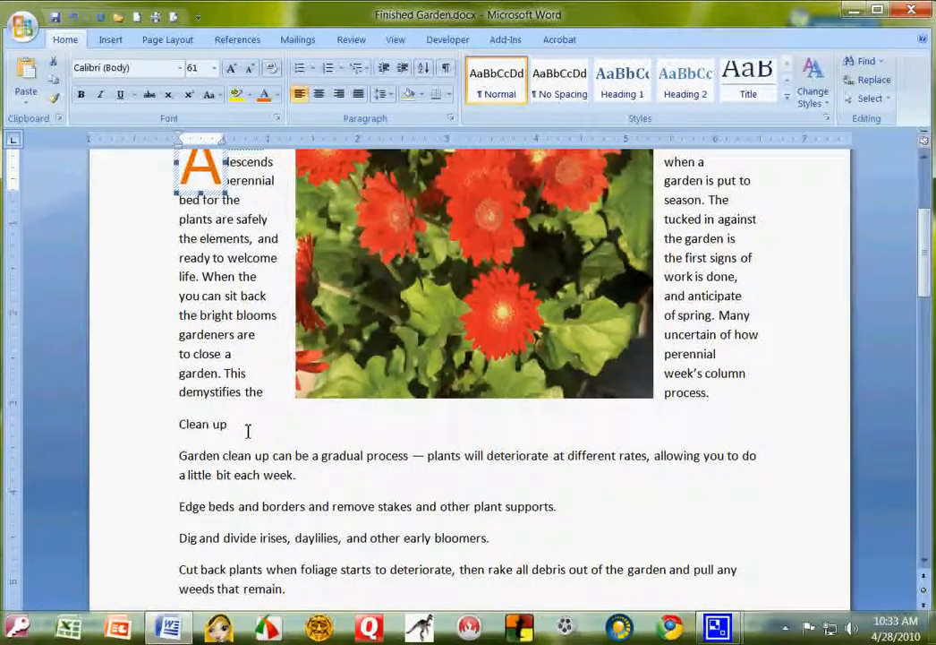
{"action": "left_click", "coordinate": [151, 427]}
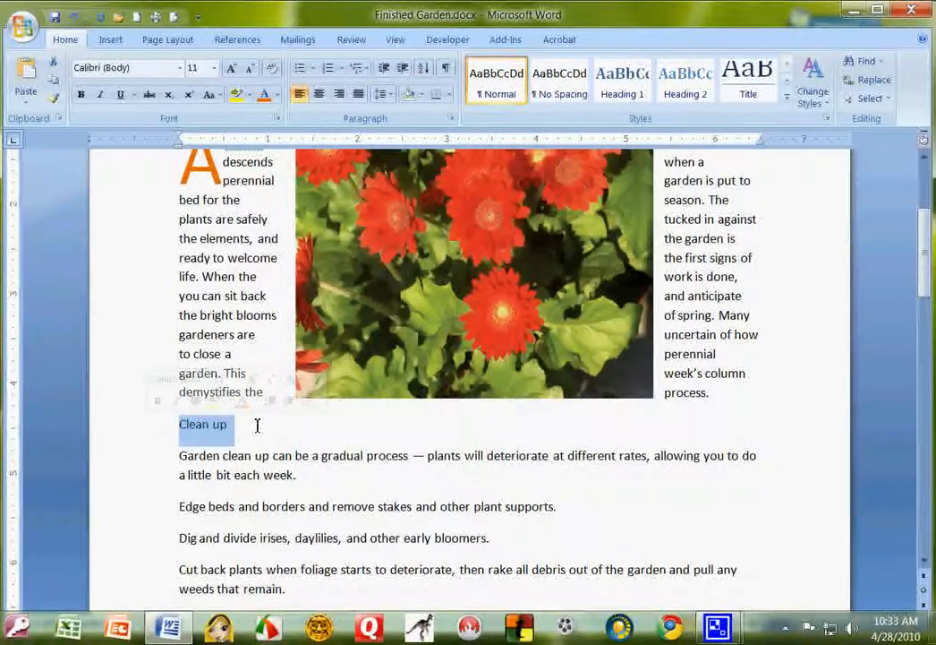
{"action": "left_click", "coordinate": [158, 403]}
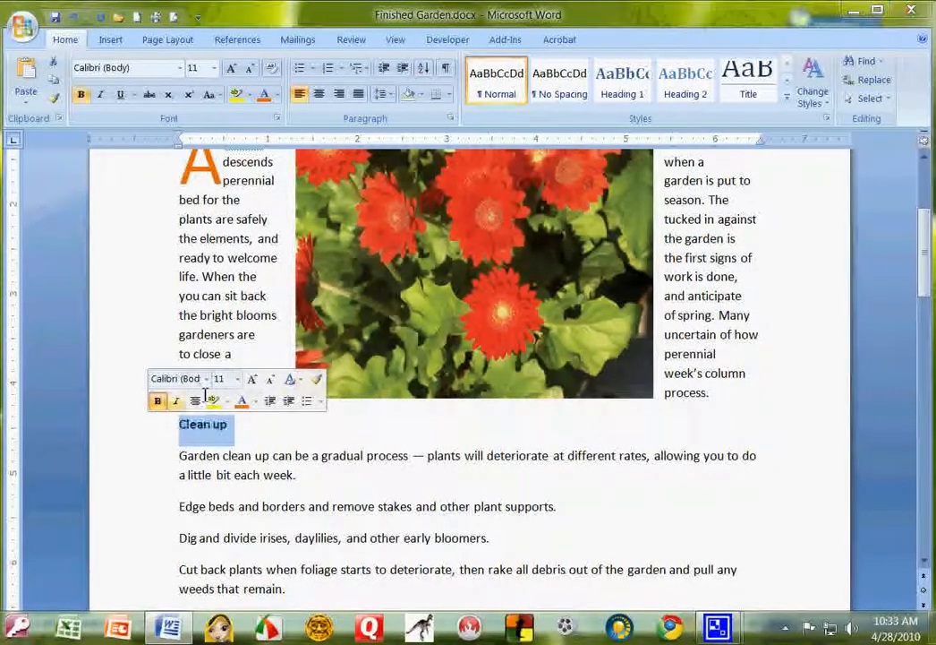
{"action": "left_click", "coordinate": [237, 379]}
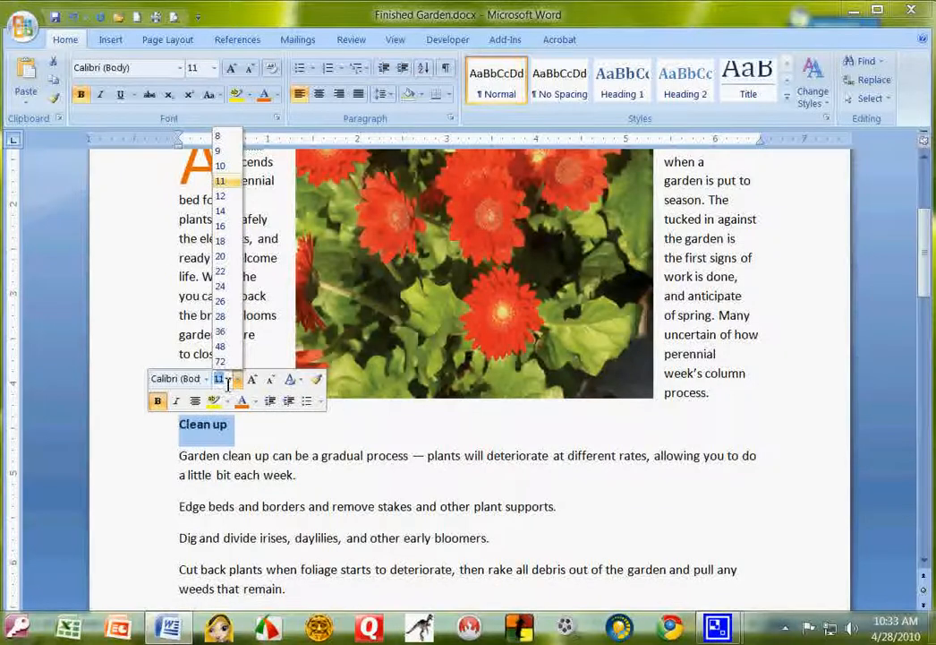
{"action": "left_click", "coordinate": [226, 197]}
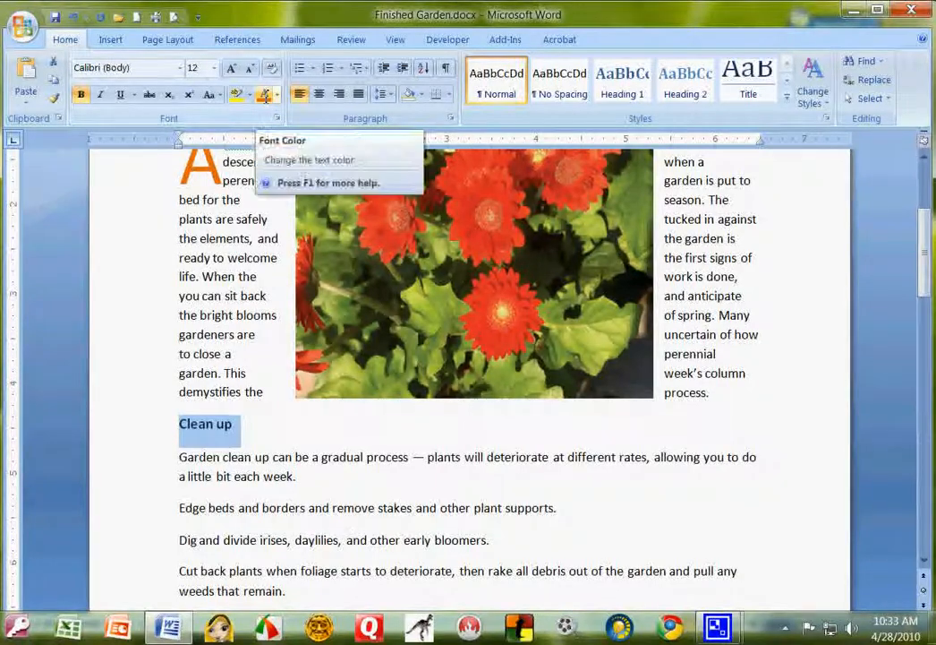
{"action": "left_click", "coordinate": [265, 97]}
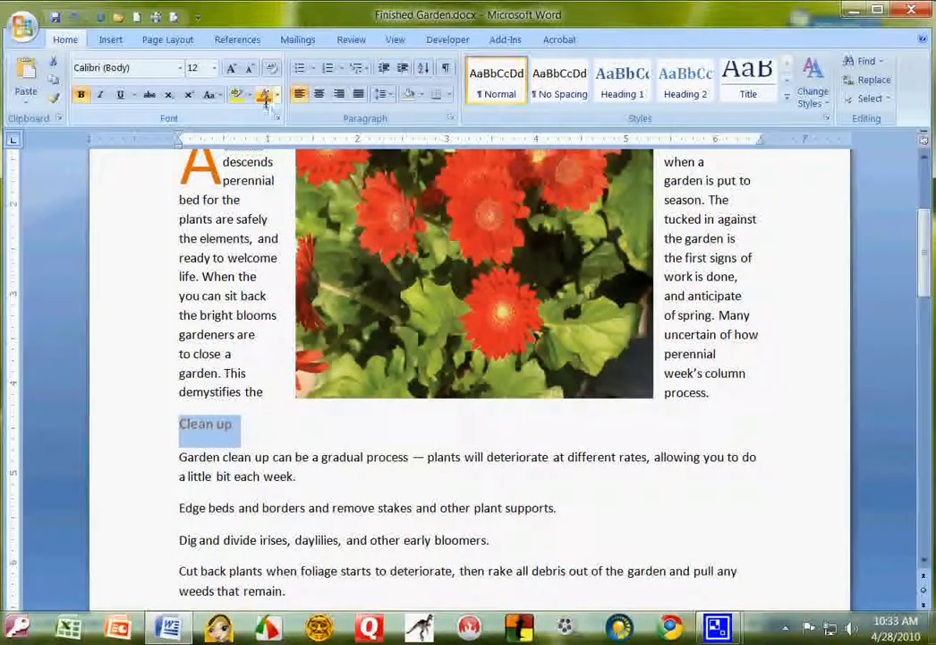
- Copy the "Clean up" heading's formatting to the "Plant perennials" and "Add compost" headings with Format Painter
{"action": "scroll", "coordinate": [403, 503], "scroll_direction": "down", "scroll_amount": 5}
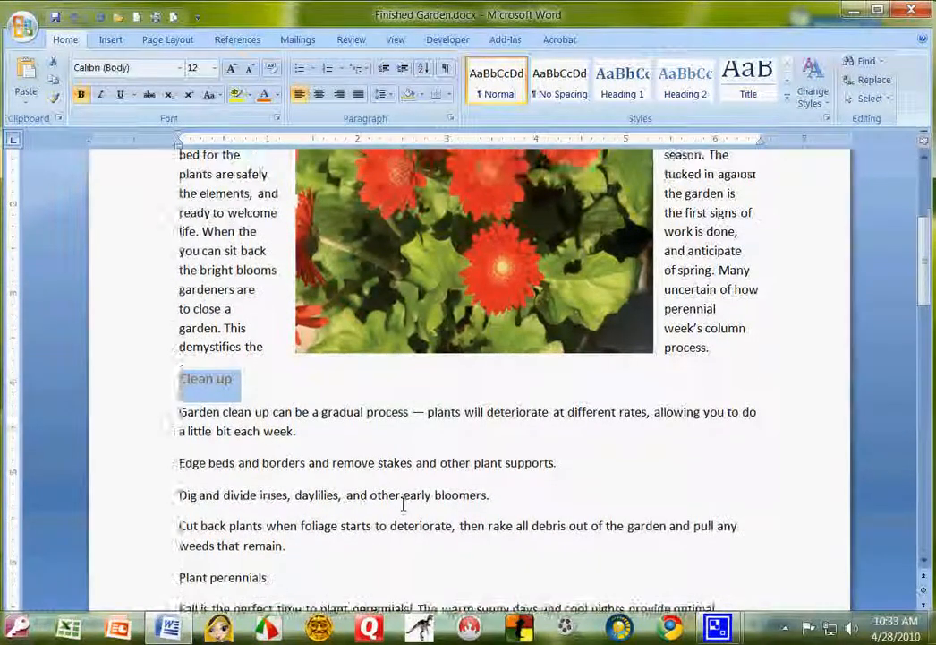
{"action": "scroll", "coordinate": [403, 503], "scroll_direction": "down", "scroll_amount": 5}
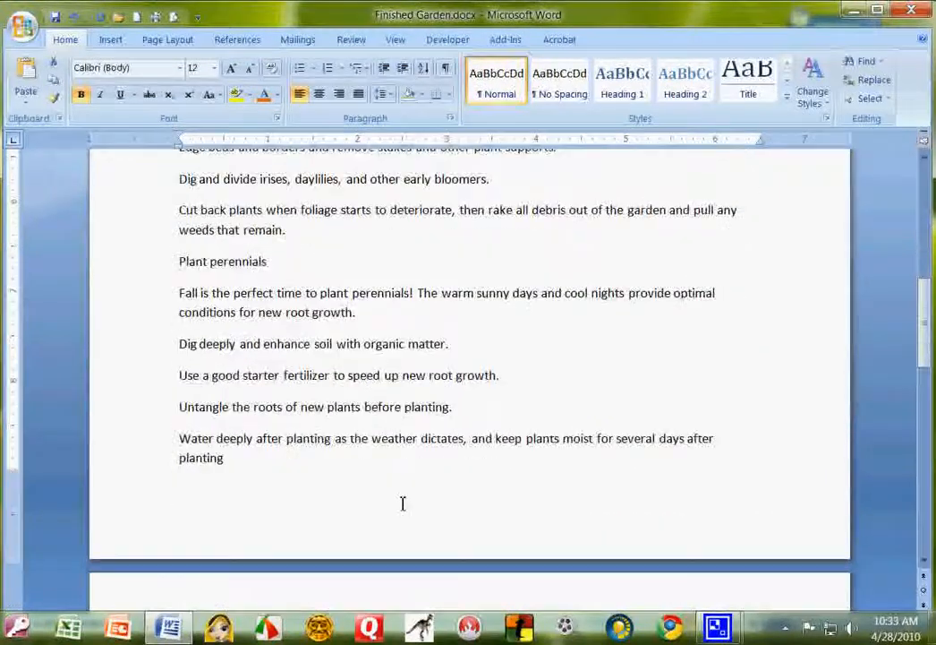
{"action": "scroll", "coordinate": [403, 503], "scroll_direction": "up", "scroll_amount": 9}
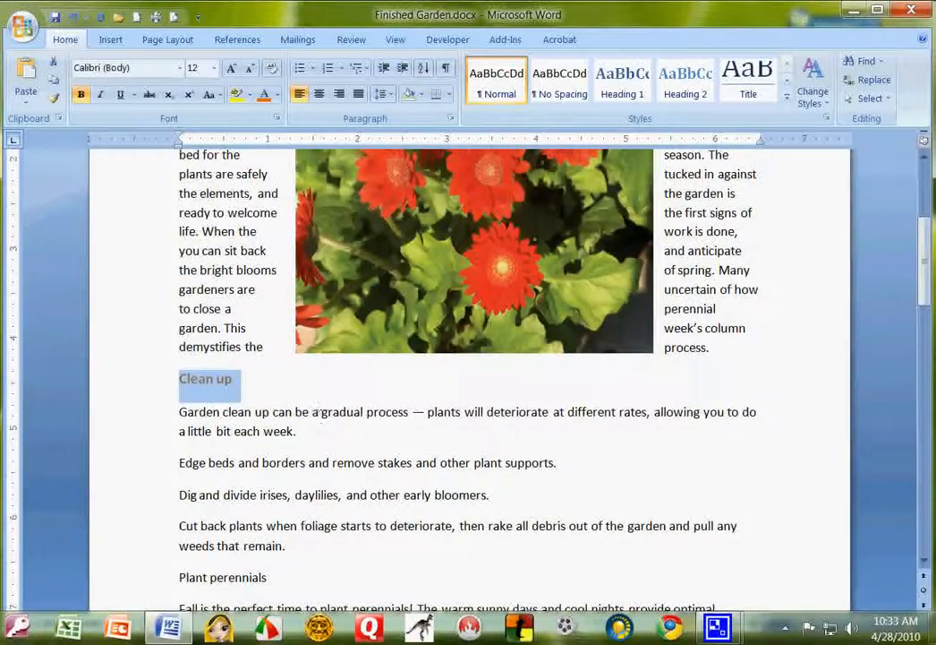
{"action": "left_click", "coordinate": [55, 98]}
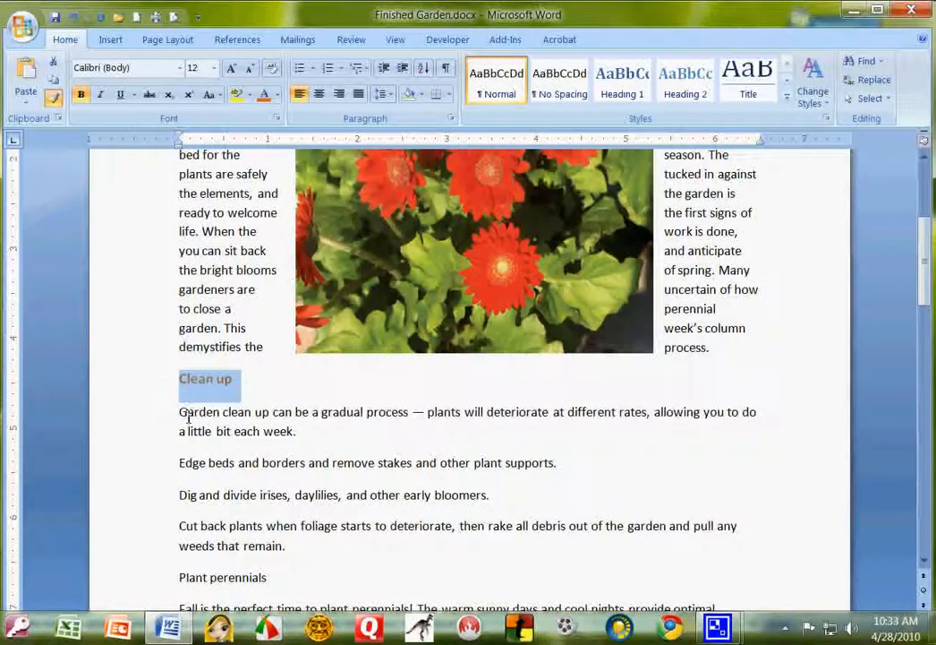
{"action": "scroll", "coordinate": [208, 481], "scroll_direction": "down", "scroll_amount": 2}
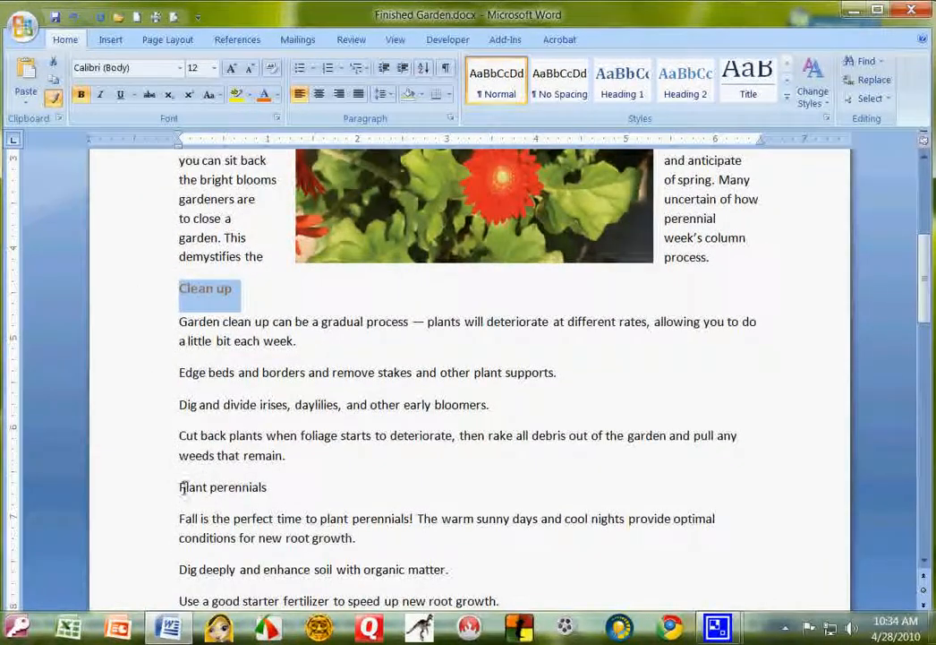
{"action": "left_click_drag", "start_coordinate": [181, 487], "coordinate": [268, 485]}
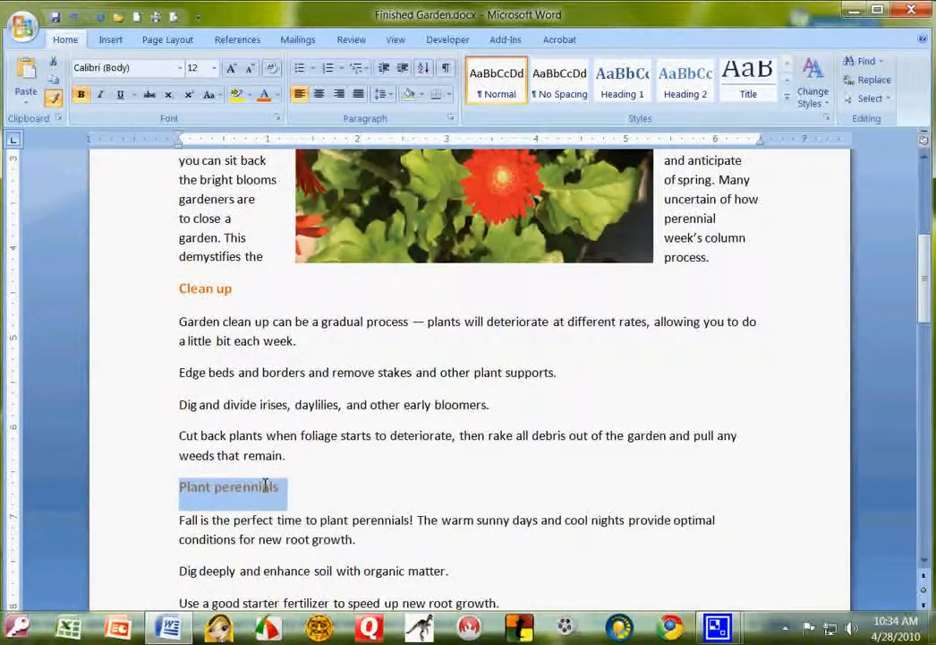
{"action": "scroll", "coordinate": [266, 483], "scroll_direction": "down", "scroll_amount": 3}
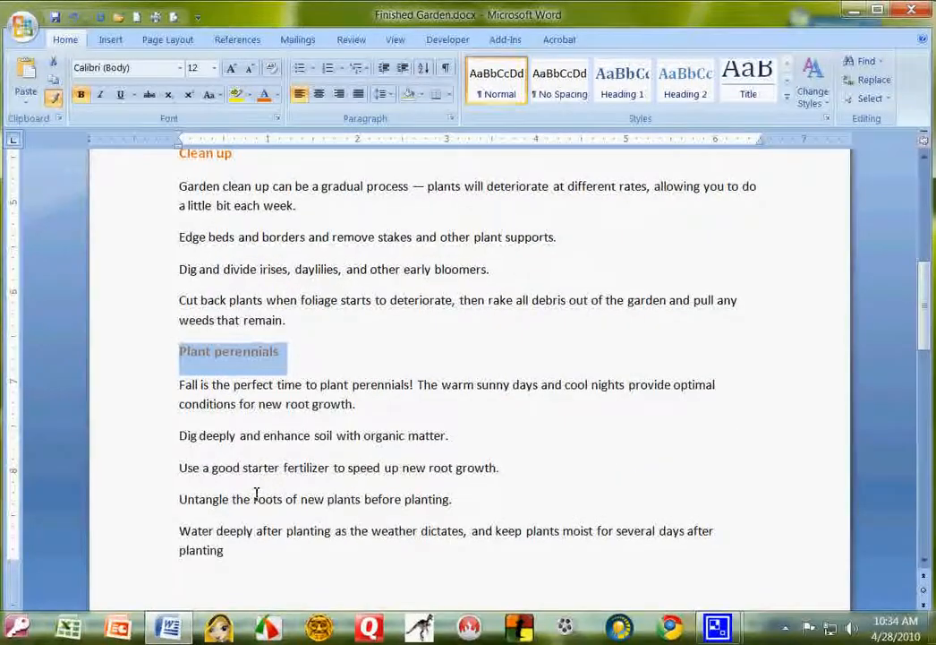
{"action": "scroll", "coordinate": [257, 492], "scroll_direction": "down", "scroll_amount": 6}
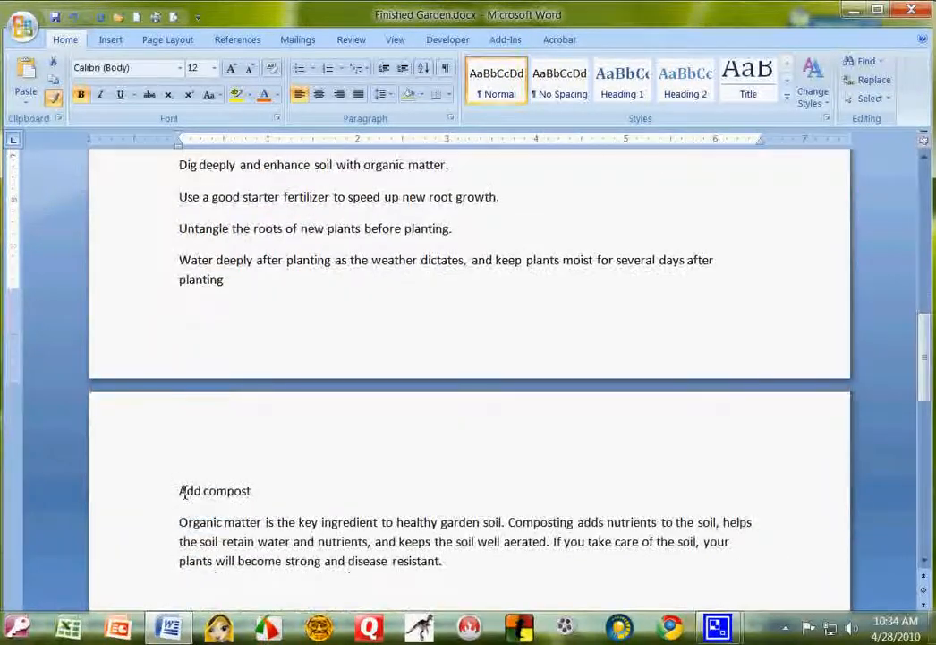
{"action": "left_click_drag", "start_coordinate": [181, 491], "coordinate": [243, 491]}
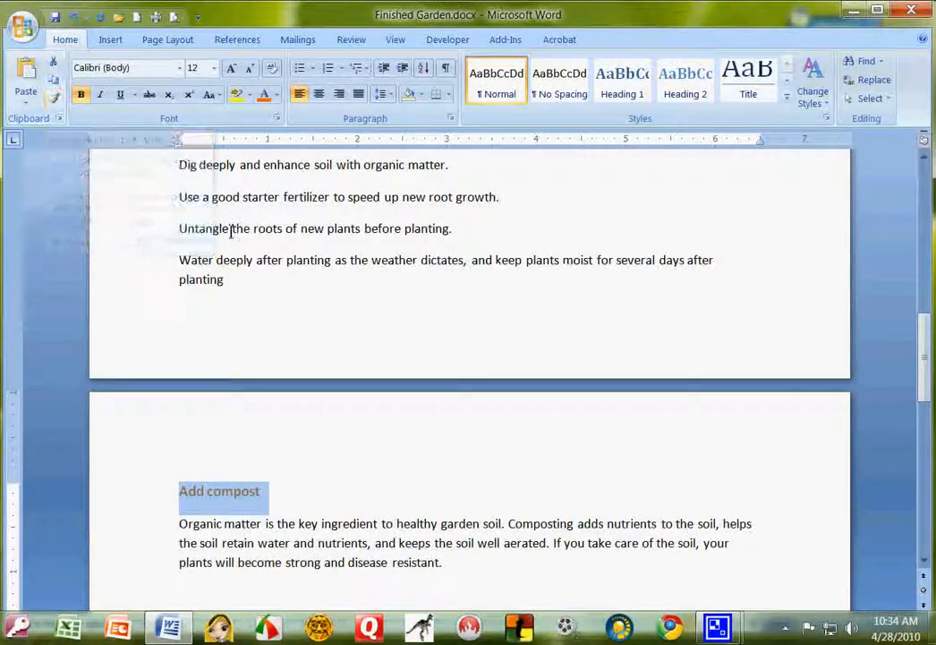
- Make the three "Clean up" tips, from "Edge beds" to "weeds that remain", a bulleted list and decrease its indent one level
{"action": "scroll", "coordinate": [234, 231], "scroll_direction": "up", "scroll_amount": 5}
{"action": "scroll", "coordinate": [241, 242], "scroll_direction": "up", "scroll_amount": 6}
{"action": "scroll", "coordinate": [244, 242], "scroll_direction": "up", "scroll_amount": 7}
{"action": "scroll", "coordinate": [244, 242], "scroll_direction": "down", "scroll_amount": 6}
{"action": "scroll", "coordinate": [244, 241], "scroll_direction": "down", "scroll_amount": 3}
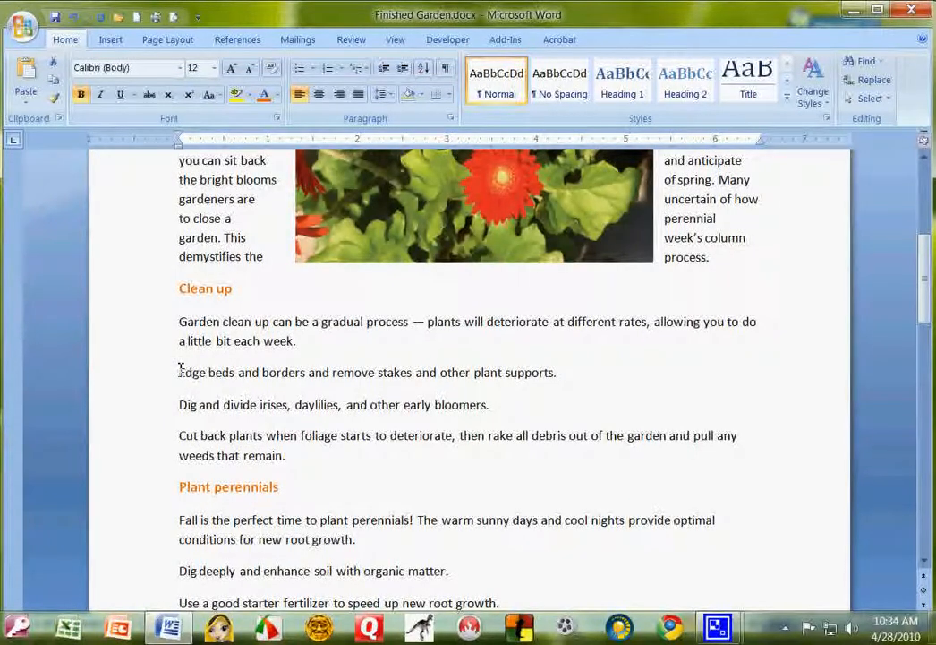
{"action": "left_click_drag", "start_coordinate": [180, 371], "coordinate": [763, 468]}
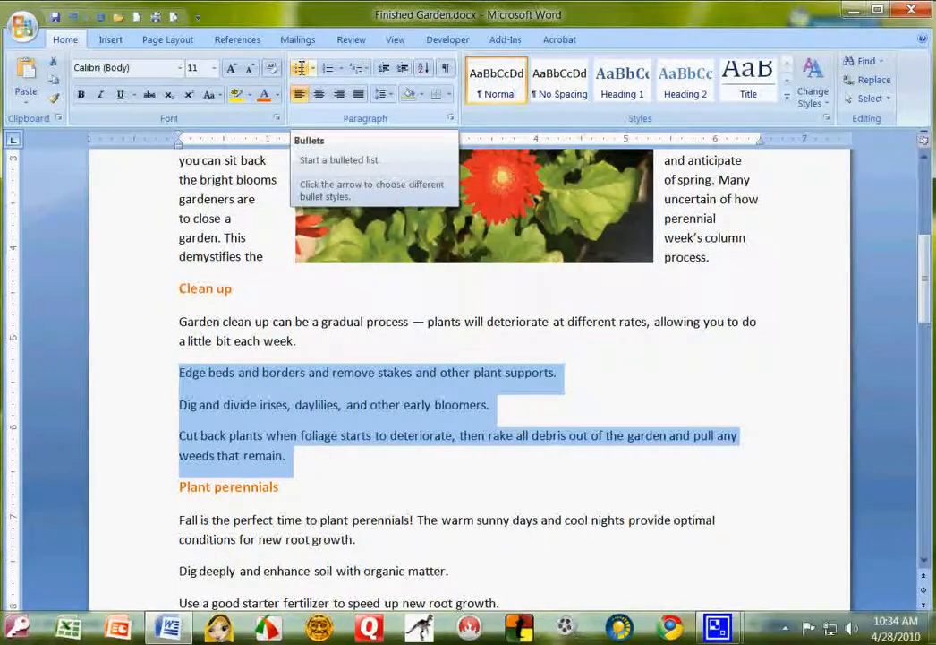
{"action": "left_click", "coordinate": [300, 69]}
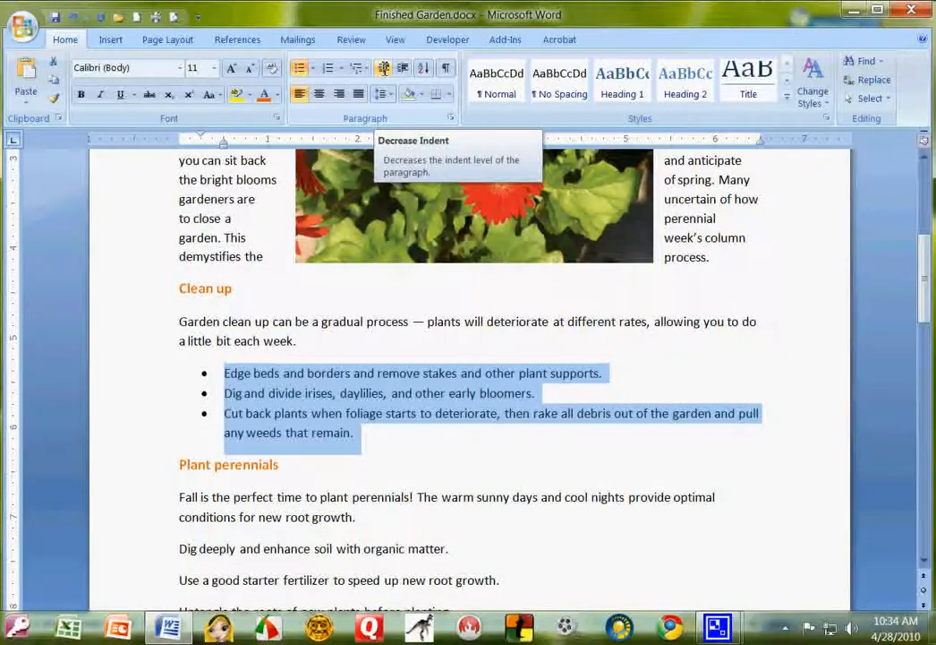
{"action": "left_click", "coordinate": [383, 68]}
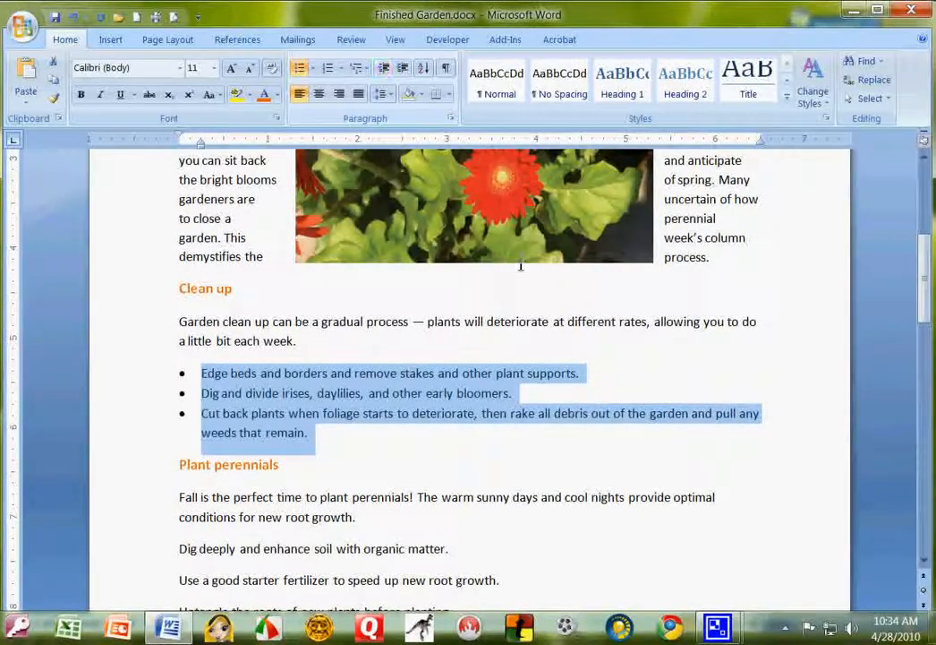
- Make the four "Plant perennials" tips, from "Dig deeply" to "after planting", a numbered list and decrease its indent one level
{"action": "scroll", "coordinate": [561, 376], "scroll_direction": "down", "scroll_amount": 3}
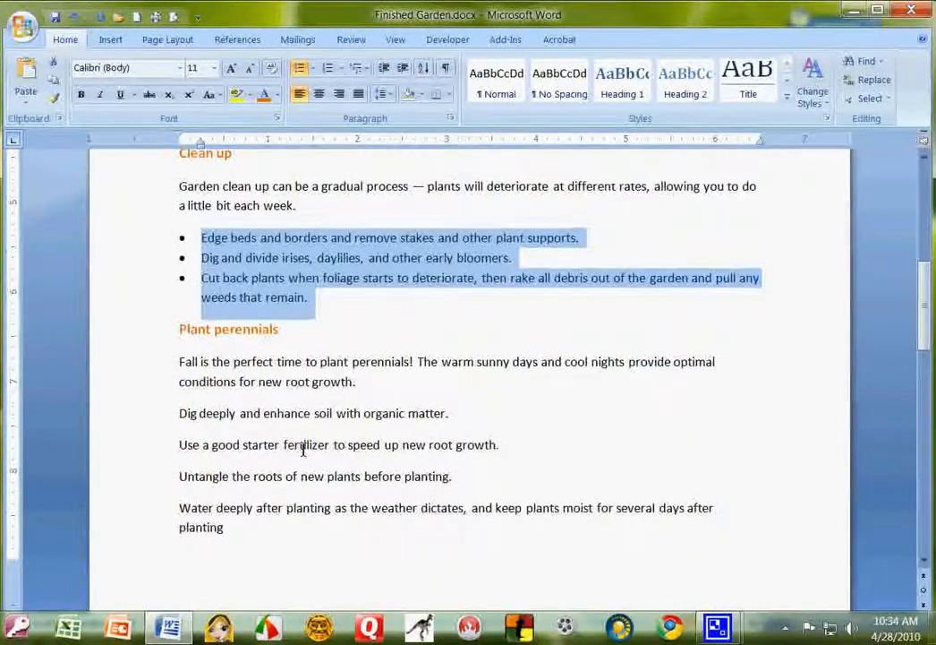
{"action": "left_click_drag", "start_coordinate": [177, 412], "coordinate": [668, 525]}
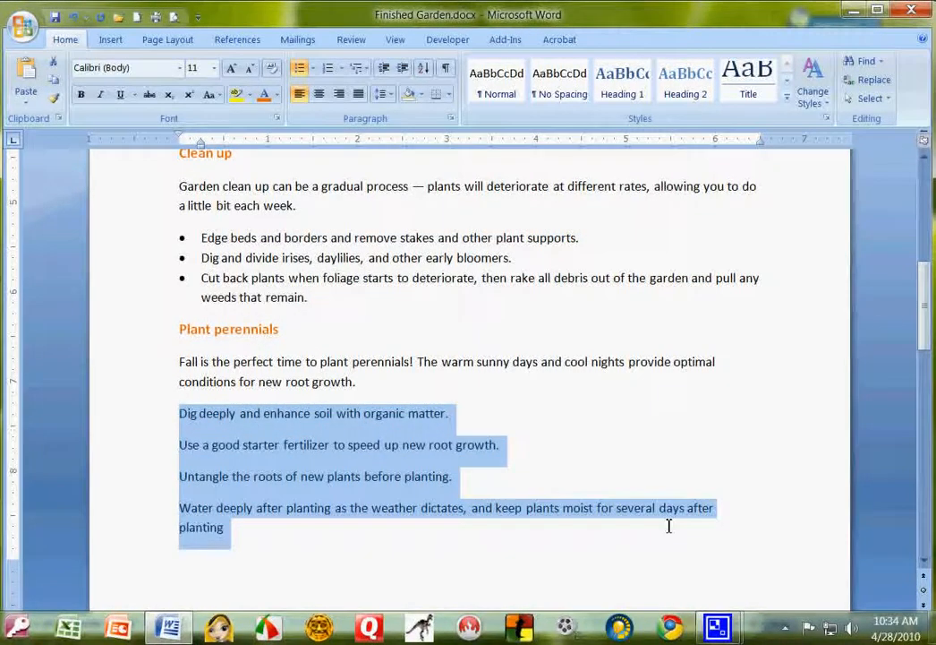
{"action": "left_click", "coordinate": [329, 70]}
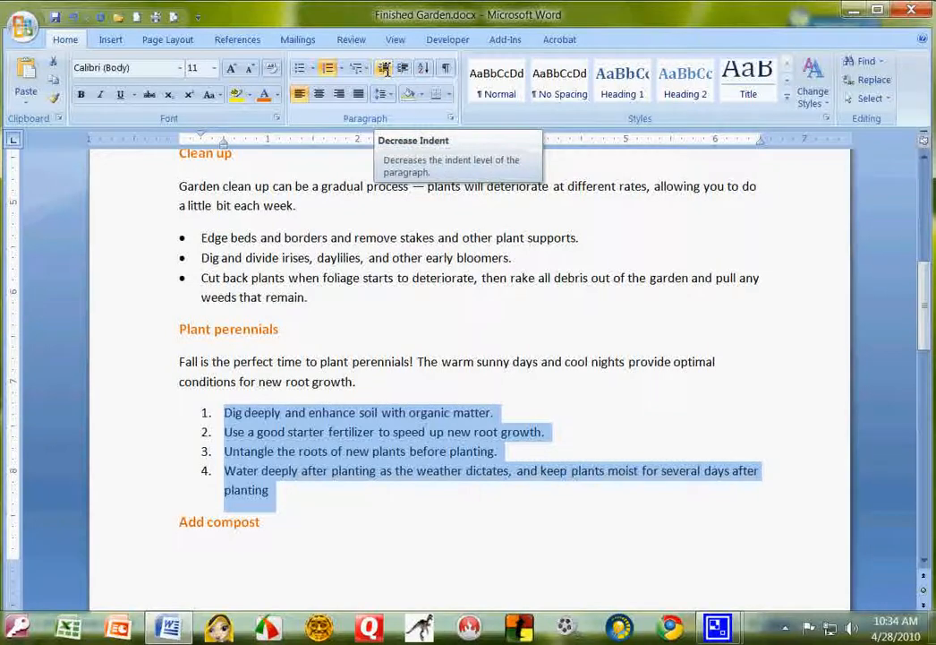
{"action": "left_click", "coordinate": [385, 69]}
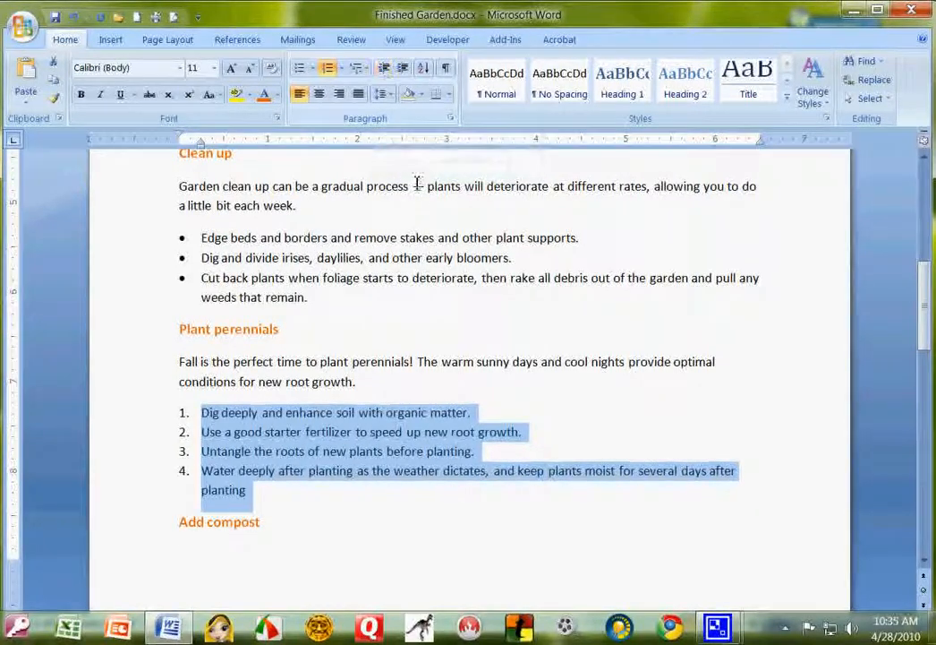
{"action": "scroll", "coordinate": [429, 269], "scroll_direction": "down", "scroll_amount": 6}
{"action": "scroll", "coordinate": [429, 273], "scroll_direction": "down", "scroll_amount": 1}
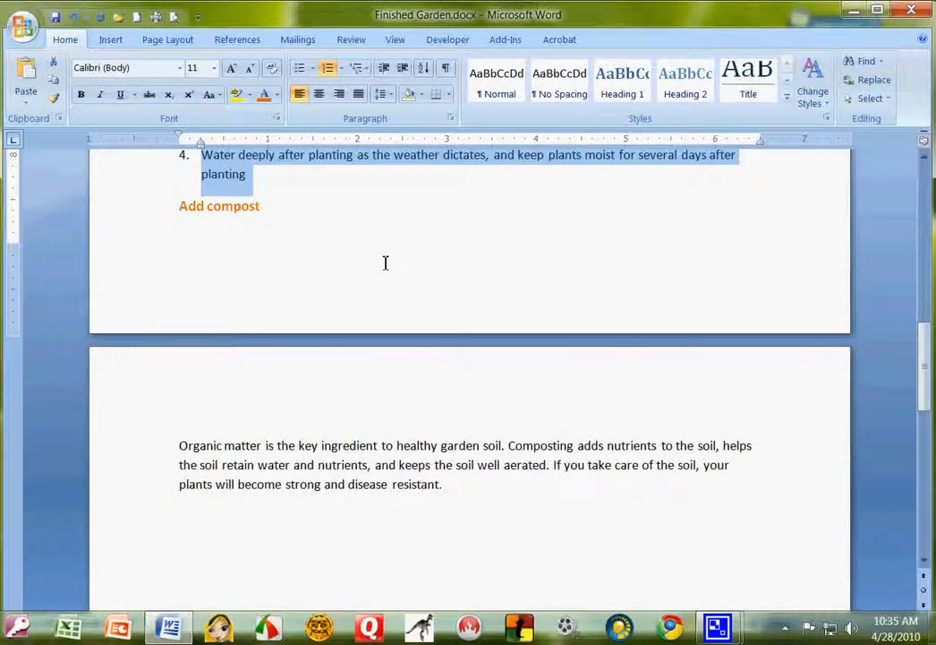
{"action": "scroll", "coordinate": [386, 262], "scroll_direction": "up", "scroll_amount": 1}
{"action": "left_click", "coordinate": [386, 262]}
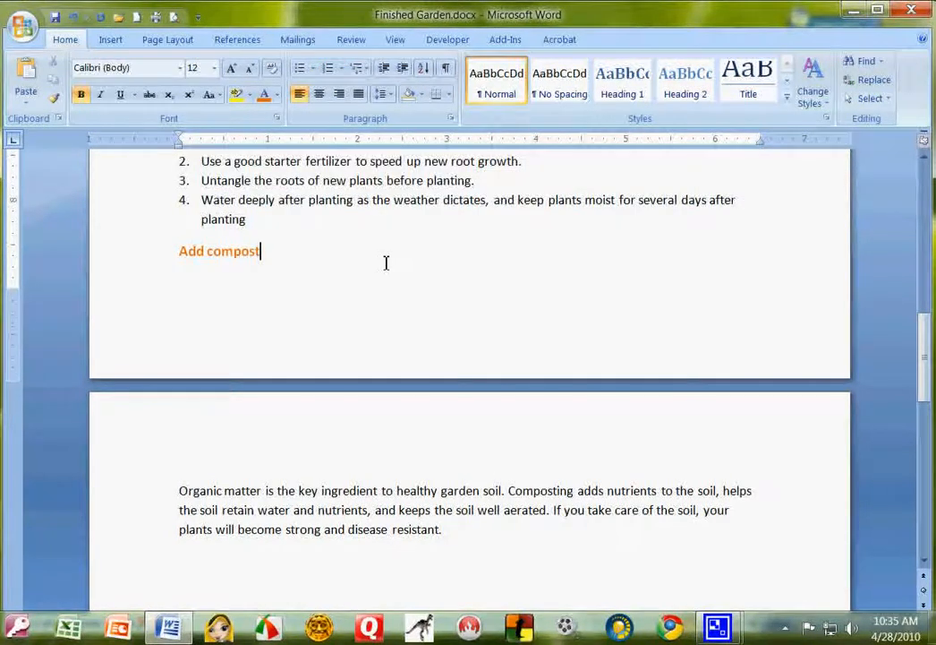
- Lay out the text from the "Clean up" heading through the end of the "Add compost" paragraph in two columns
{"action": "scroll", "coordinate": [386, 262], "scroll_direction": "up", "scroll_amount": 15}
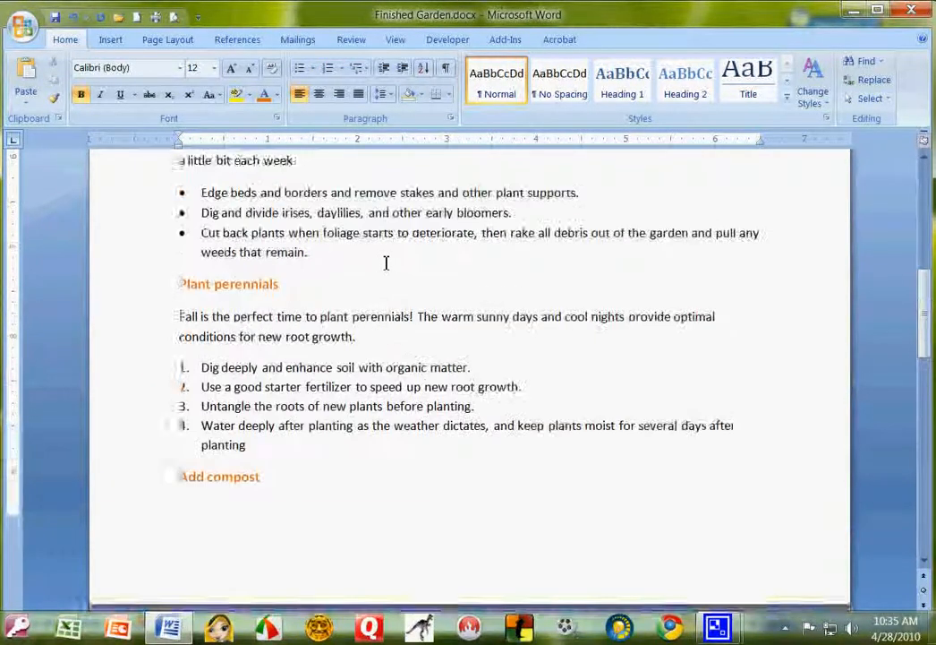
{"action": "scroll", "coordinate": [387, 262], "scroll_direction": "down", "scroll_amount": 3}
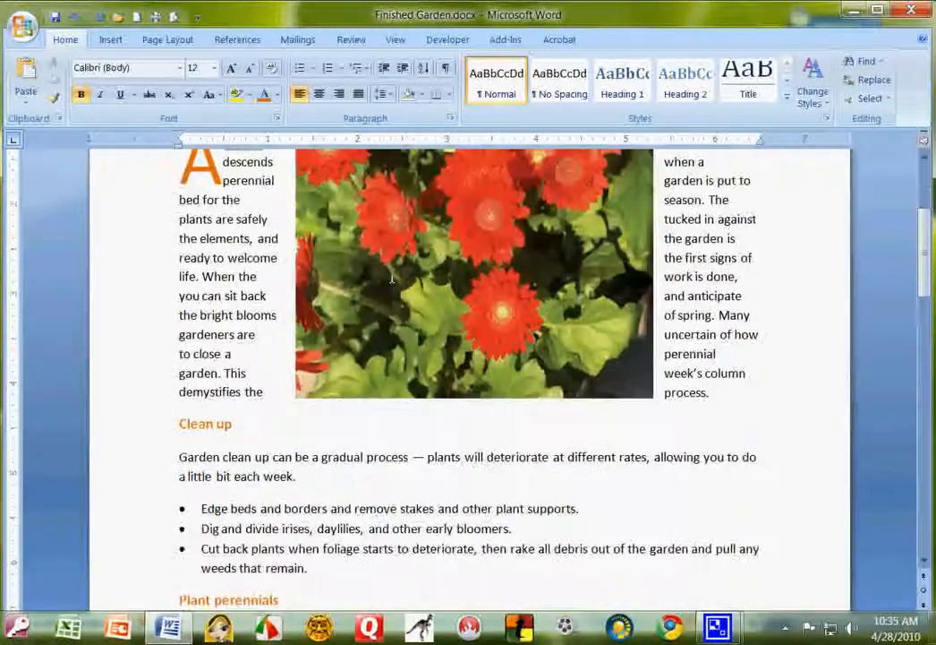
{"action": "left_click", "coordinate": [174, 423]}
{"action": "left_click_drag", "start_coordinate": [173, 425], "coordinate": [505, 301]}
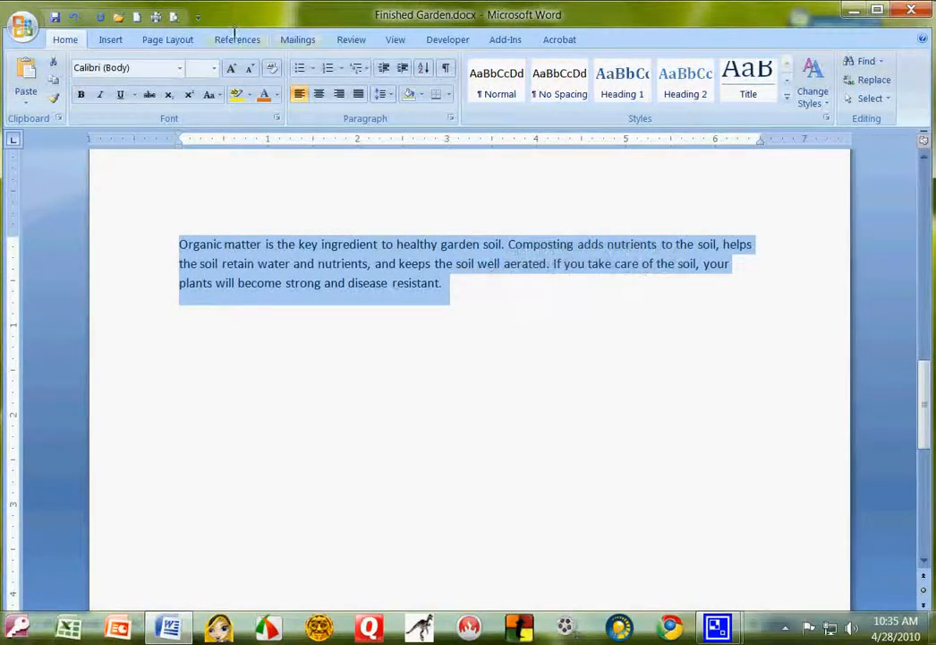
{"action": "left_click", "coordinate": [155, 40]}
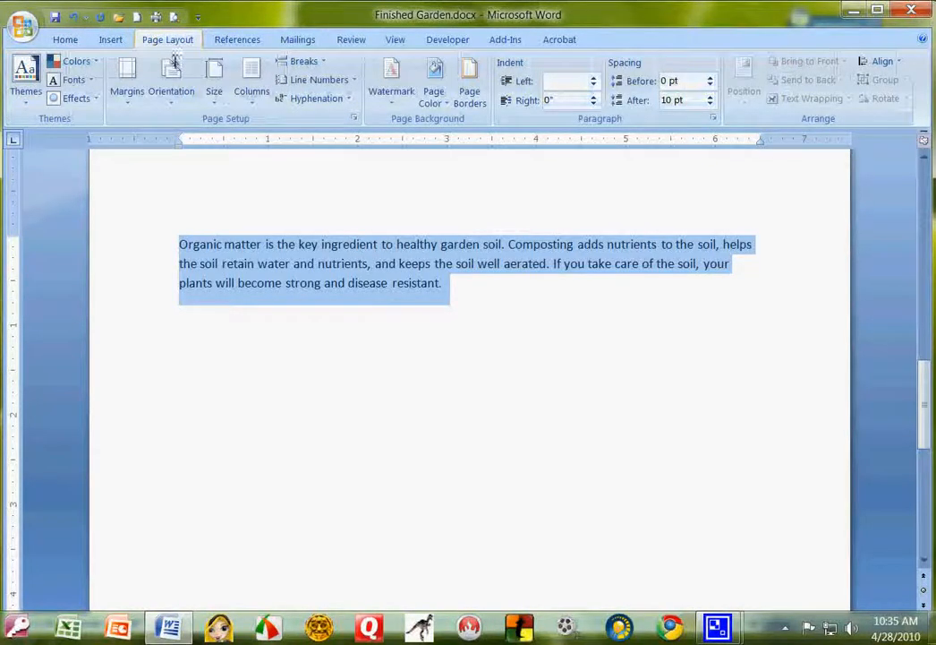
{"action": "left_click", "coordinate": [253, 90]}
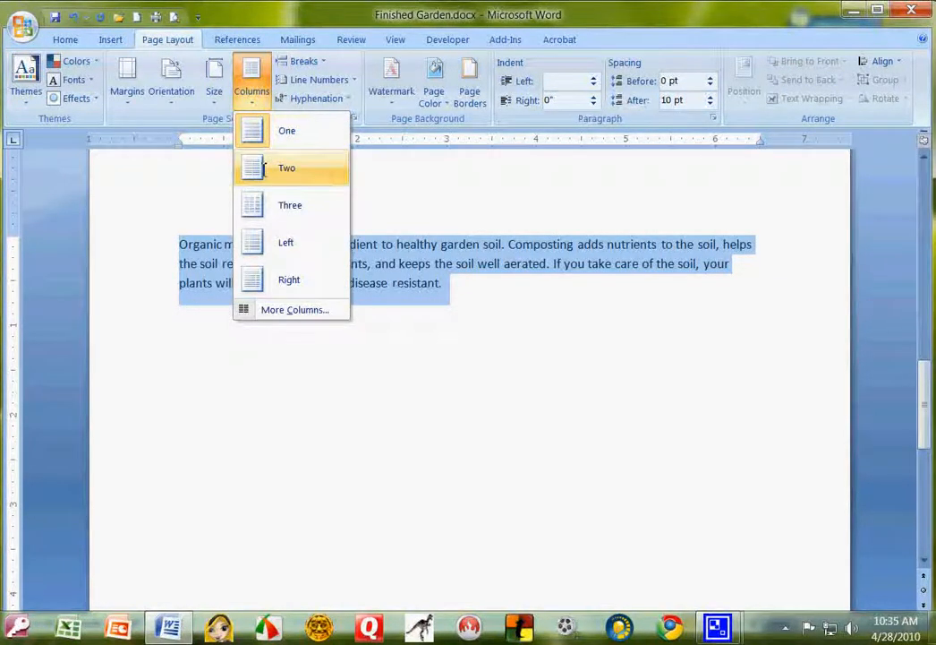
{"action": "left_click", "coordinate": [262, 168]}
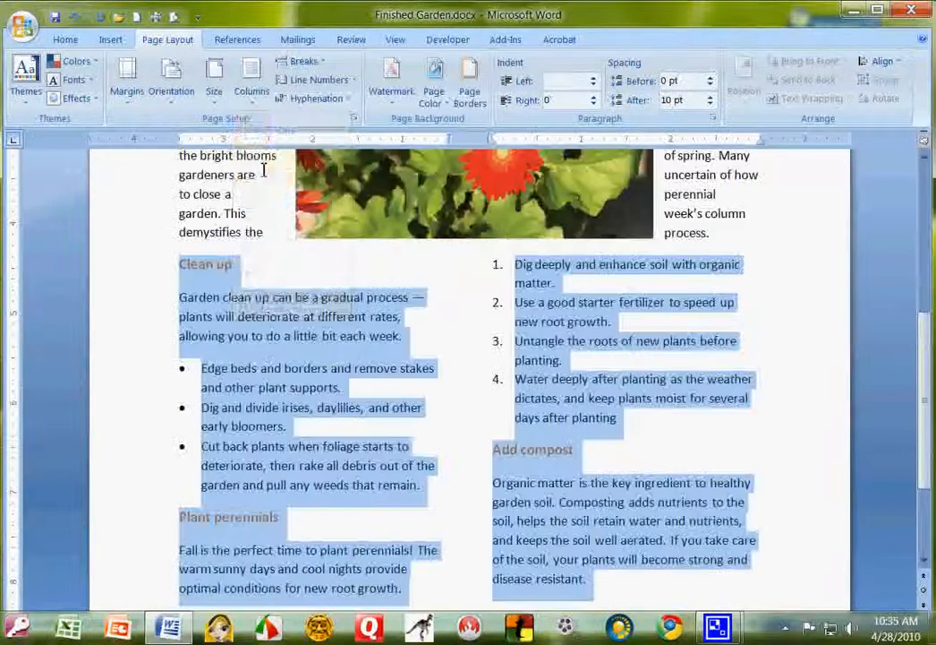
{"action": "left_click", "coordinate": [781, 339]}
{"action": "scroll", "coordinate": [781, 339], "scroll_direction": "down", "scroll_amount": 3}
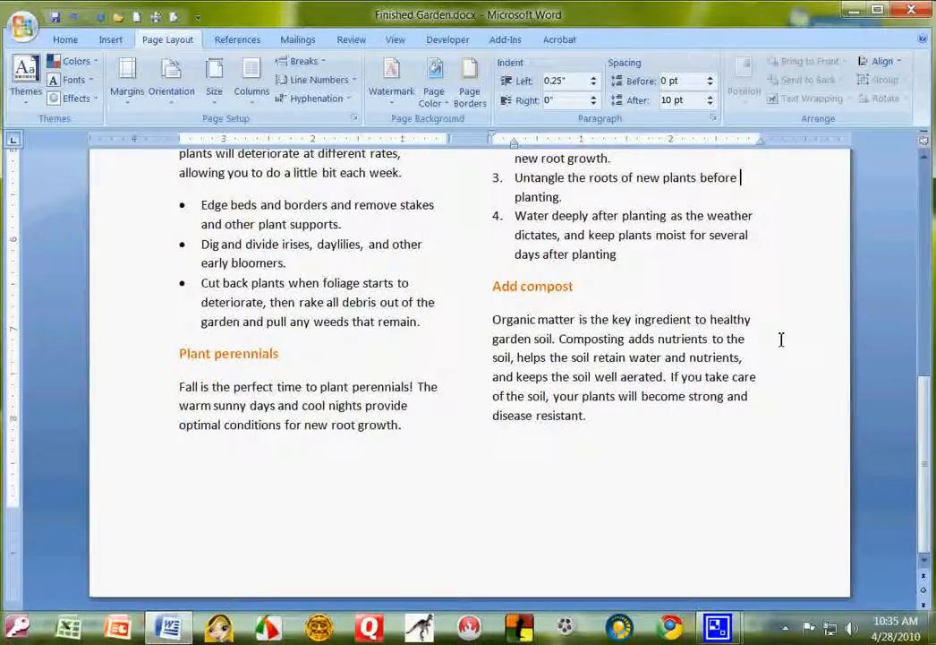
{"action": "scroll", "coordinate": [781, 339], "scroll_direction": "up", "scroll_amount": 10}
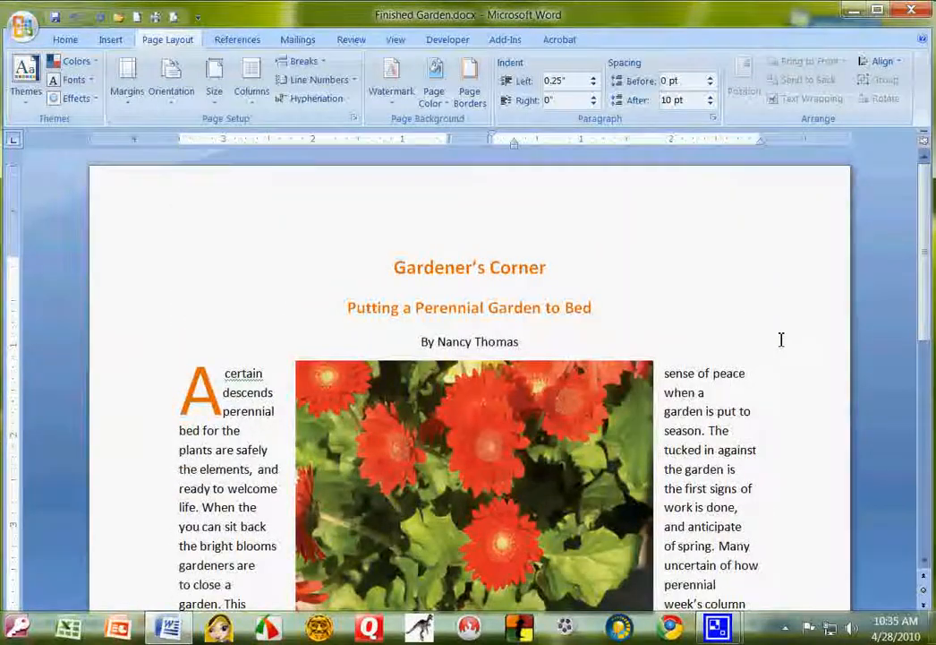
{"action": "scroll", "coordinate": [780, 339], "scroll_direction": "down", "scroll_amount": 6}
{"action": "scroll", "coordinate": [781, 339], "scroll_direction": "down", "scroll_amount": 3}
{"action": "scroll", "coordinate": [780, 339], "scroll_direction": "up", "scroll_amount": 7}
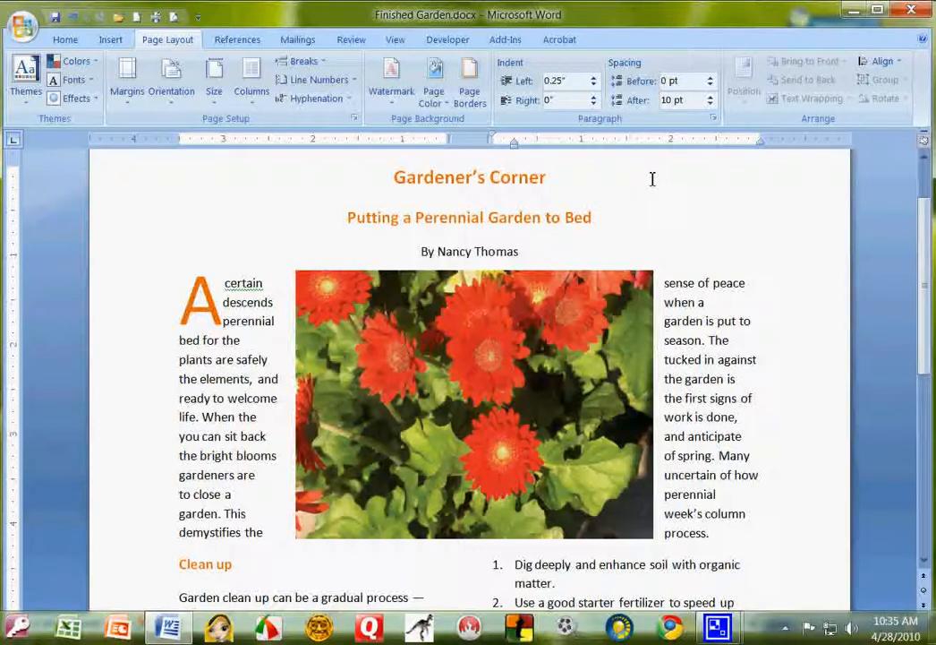
{"action": "left_click", "coordinate": [396, 40]}
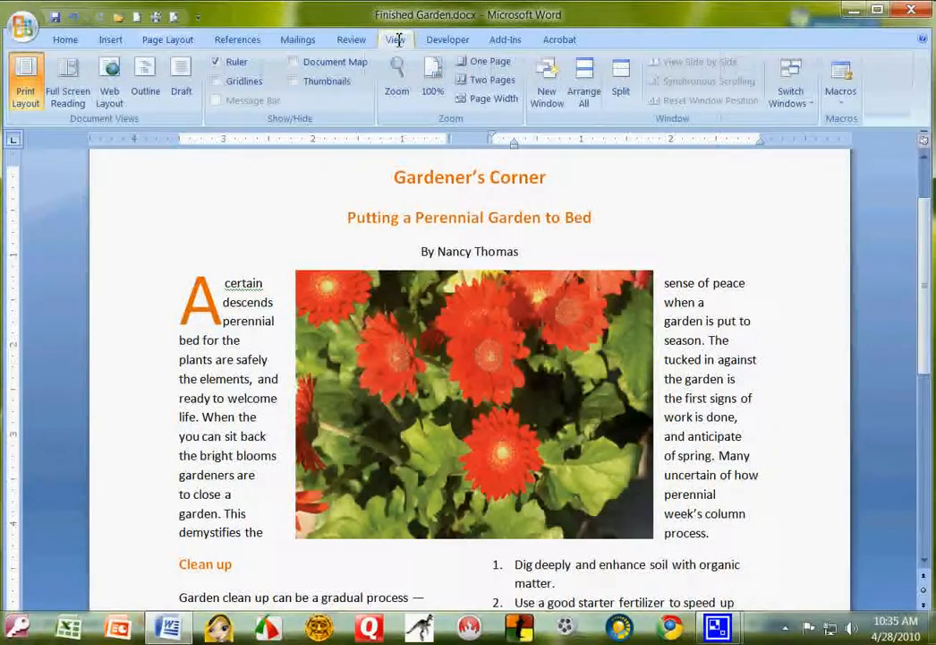
{"action": "left_click", "coordinate": [111, 40]}
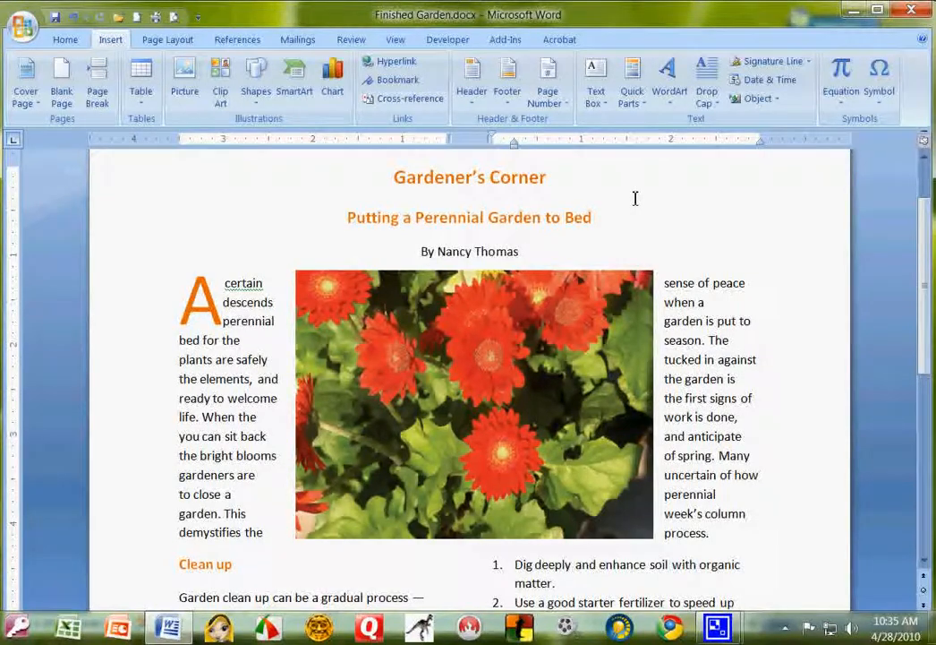
- Insert a FileName field in Title case format into the page footer
{"action": "scroll", "coordinate": [636, 198], "scroll_direction": "down", "scroll_amount": 10}
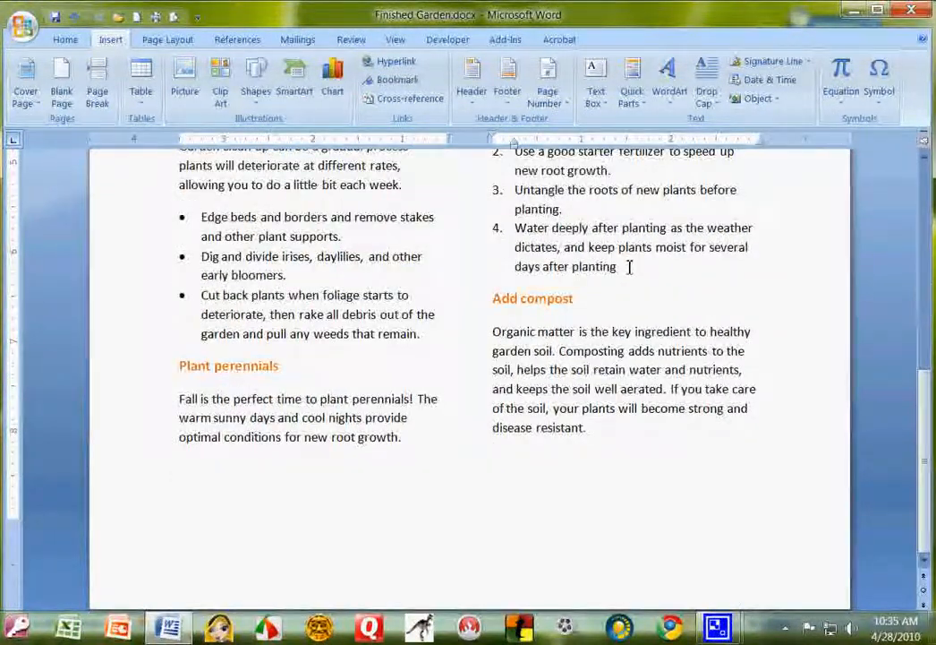
{"action": "scroll", "coordinate": [630, 267], "scroll_direction": "down", "scroll_amount": 1}
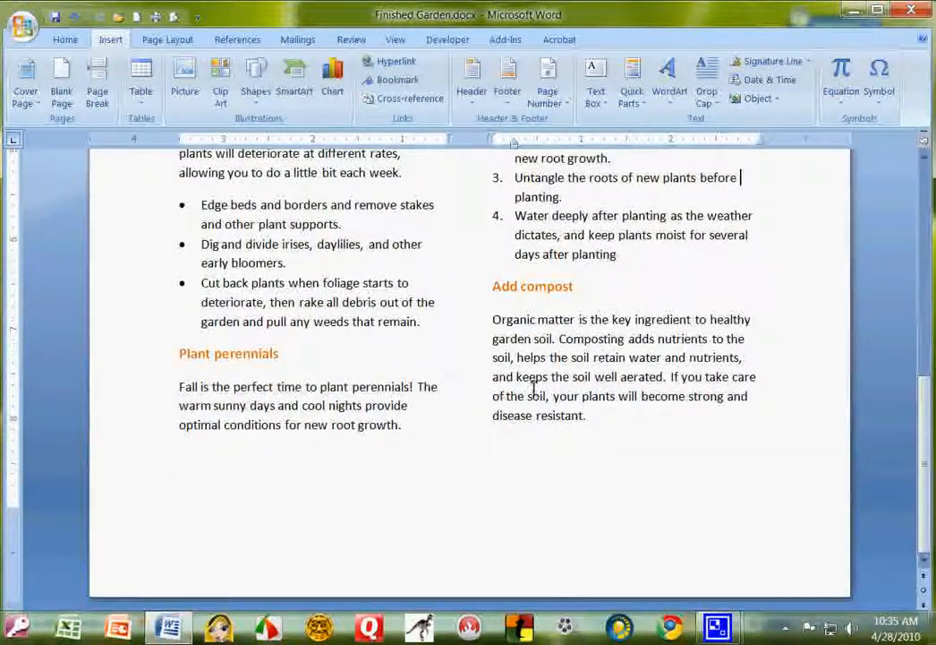
{"action": "double_click", "coordinate": [462, 566]}
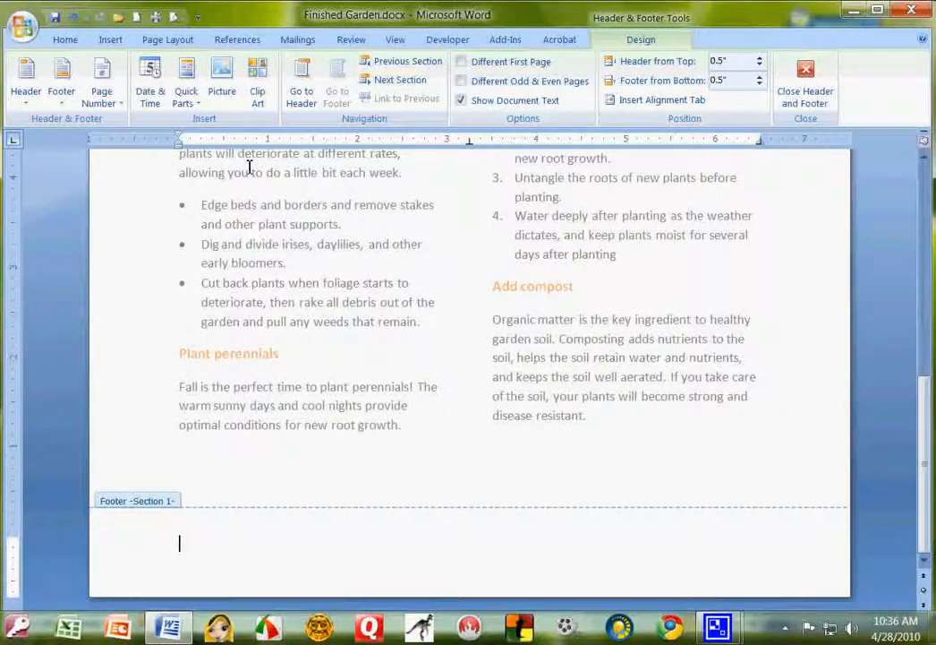
{"action": "left_click", "coordinate": [202, 104]}
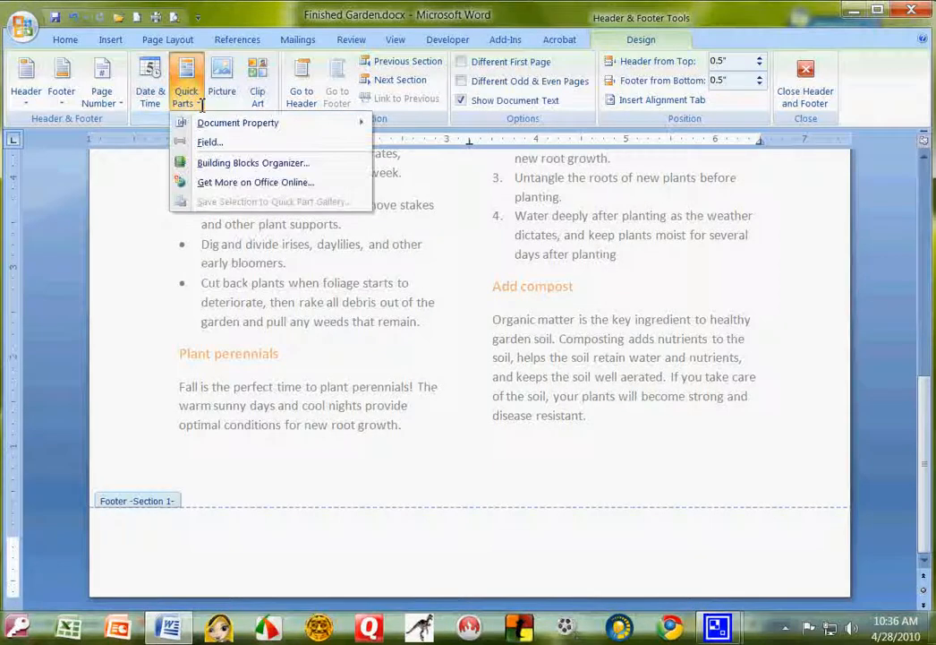
{"action": "left_click", "coordinate": [211, 142]}
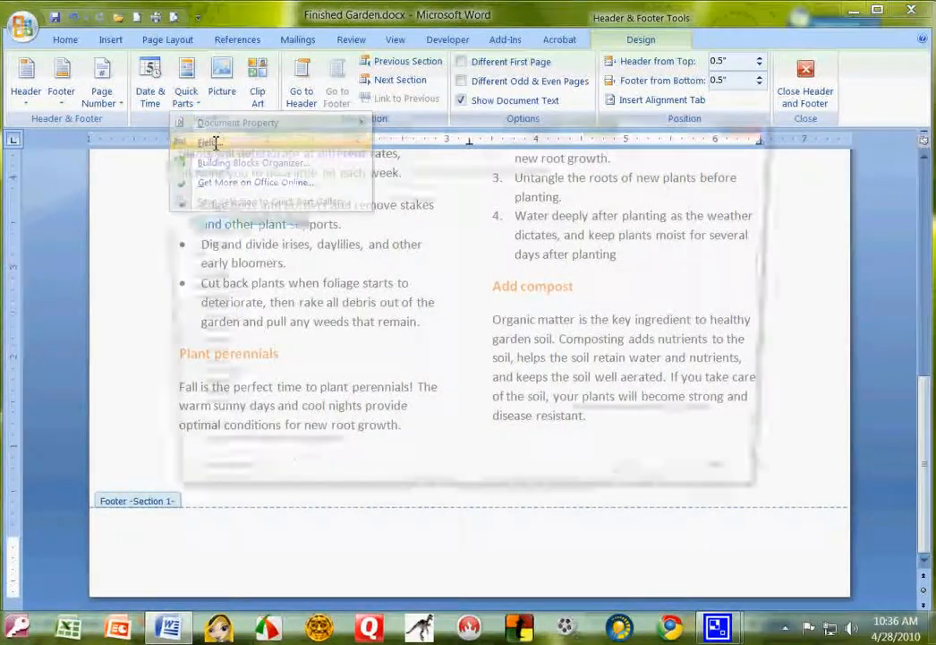
{"action": "left_click_drag", "start_coordinate": [308, 236], "coordinate": [308, 278]}
{"action": "left_click", "coordinate": [199, 333]}
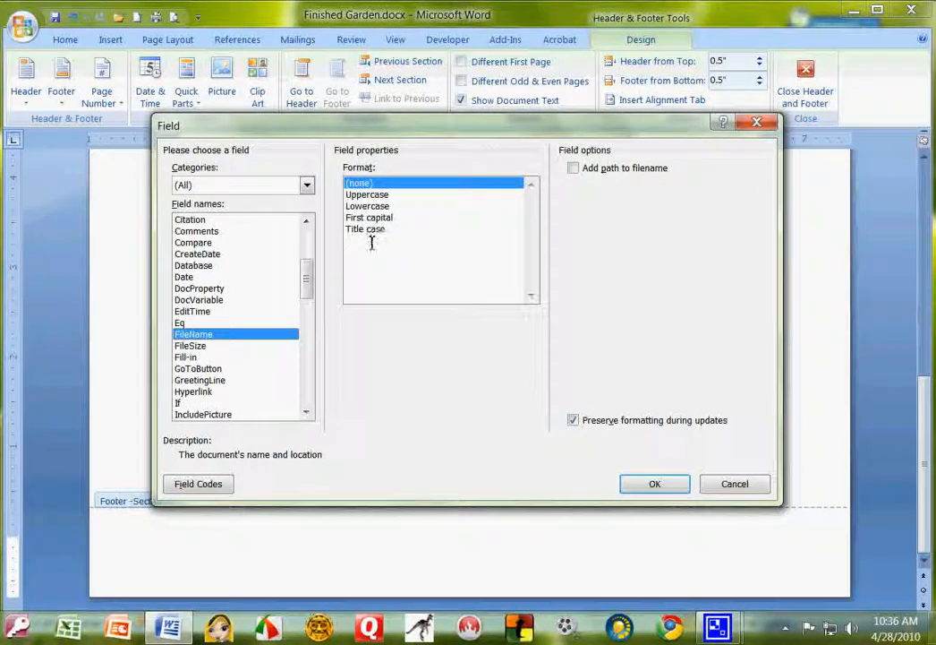
{"action": "left_click", "coordinate": [369, 228]}
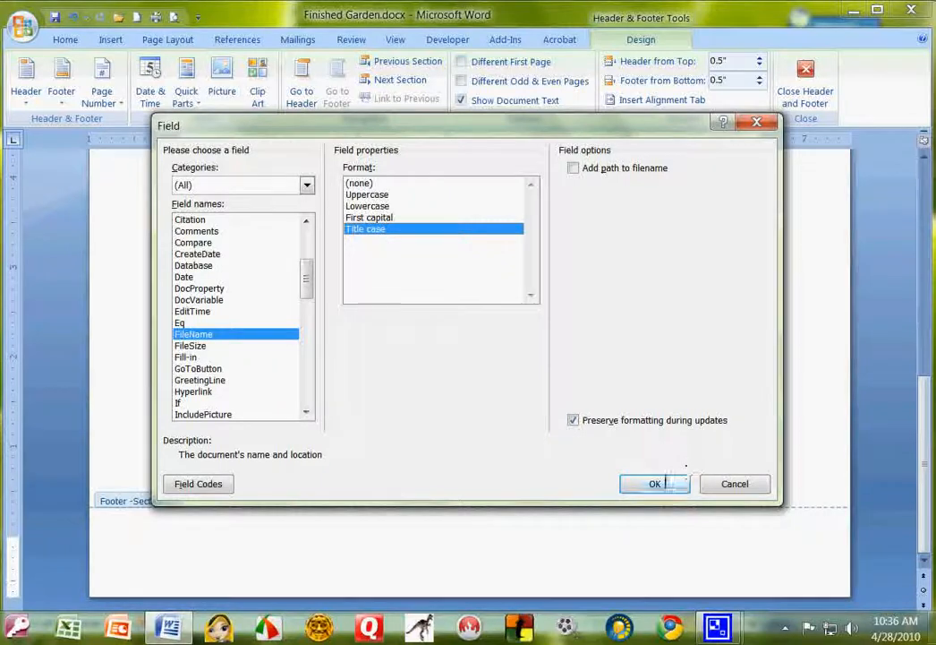
{"action": "left_click", "coordinate": [659, 484]}
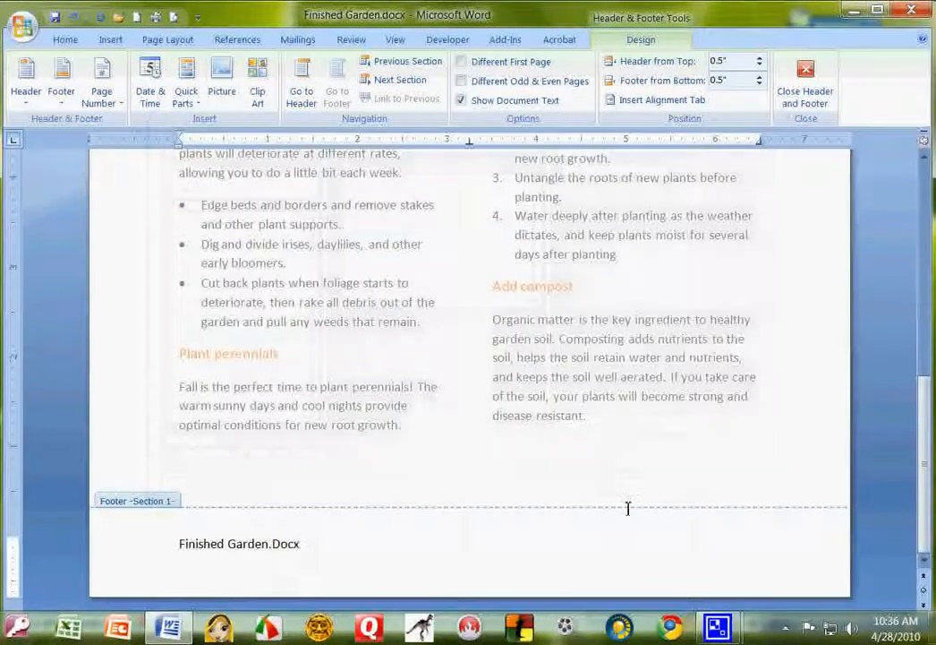
- Center the file name in the footer and return to the document body
{"action": "left_click_drag", "start_coordinate": [309, 545], "coordinate": [168, 548]}
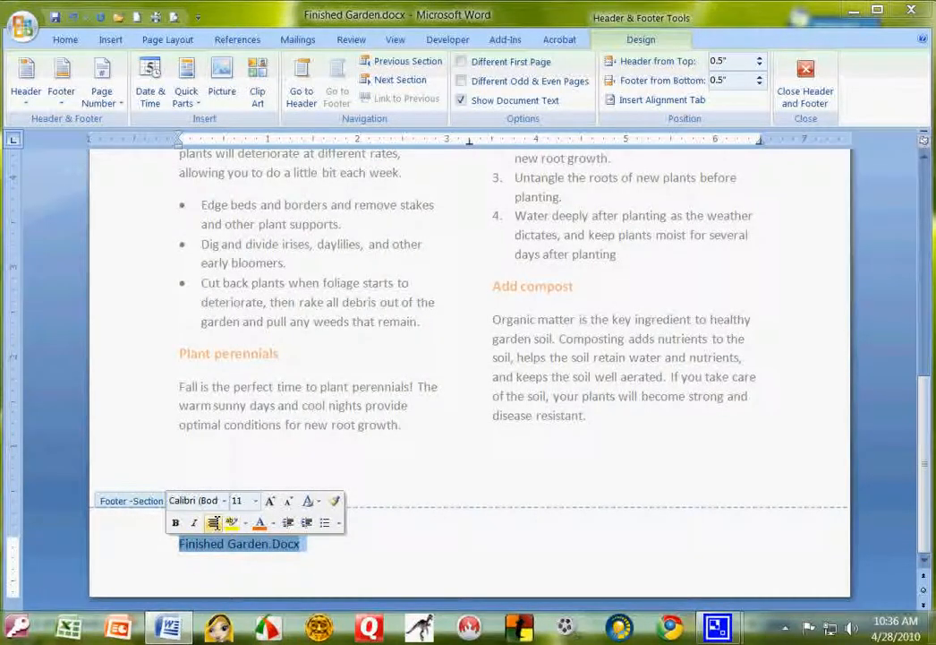
{"action": "left_click", "coordinate": [213, 522]}
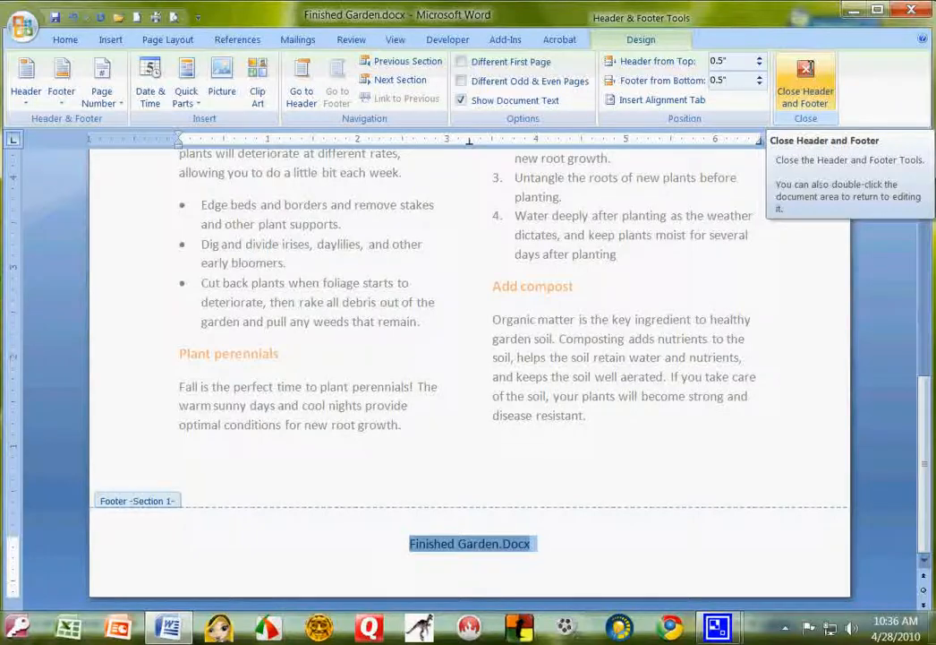
{"action": "double_click", "coordinate": [380, 284]}
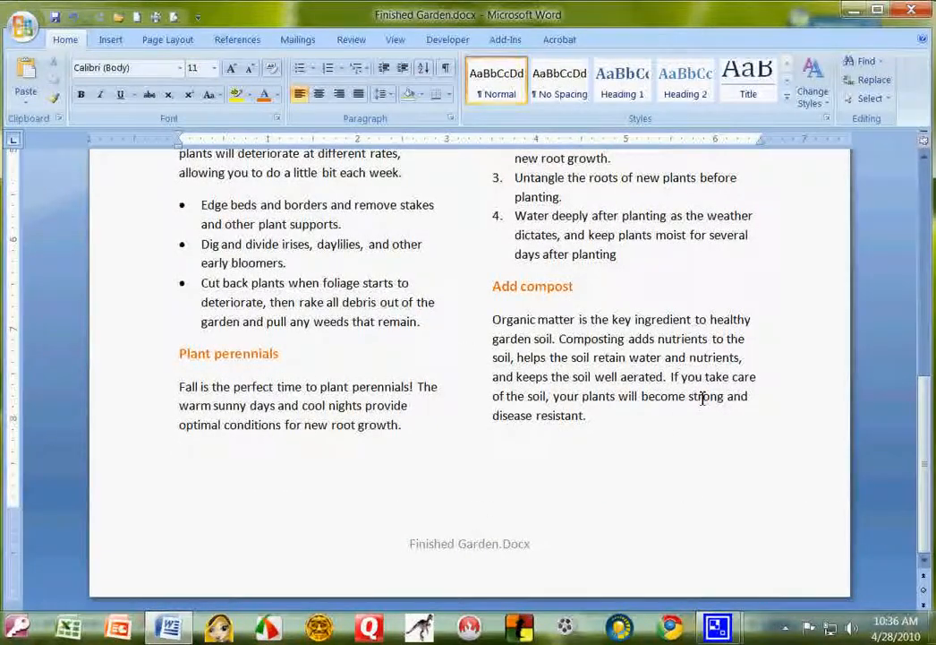
- Check the whole page's layout in Print Preview and return to the document
{"action": "scroll", "coordinate": [702, 398], "scroll_direction": "up", "scroll_amount": 10}
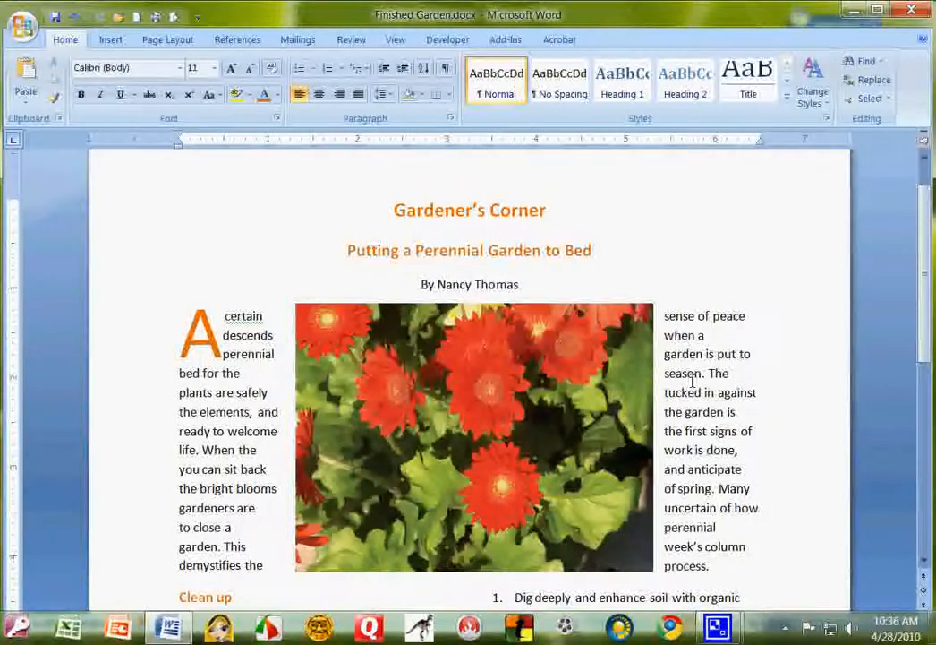
{"action": "left_click", "coordinate": [176, 18]}
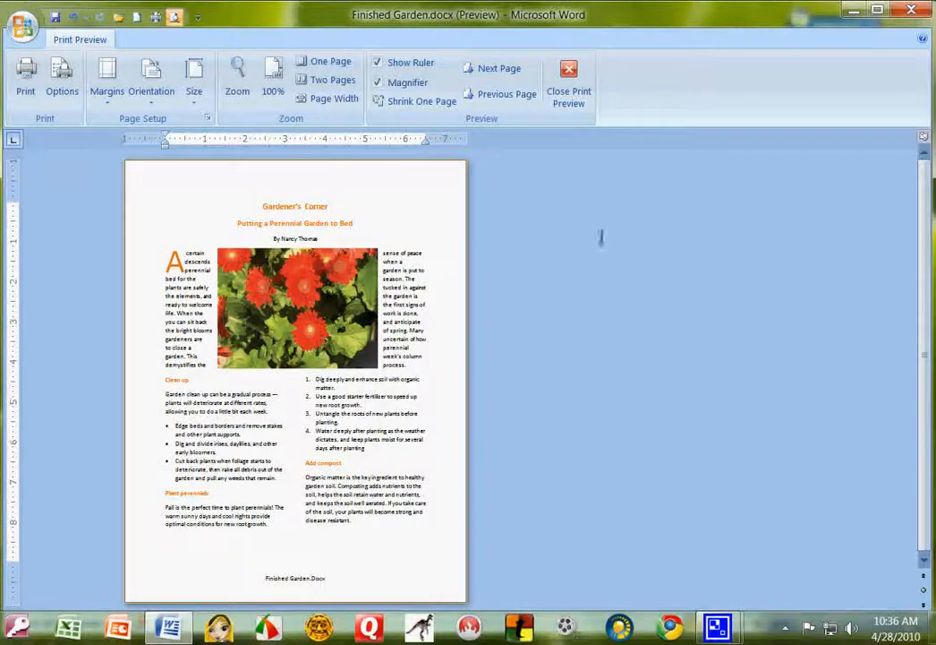
{"action": "left_click", "coordinate": [568, 83]}
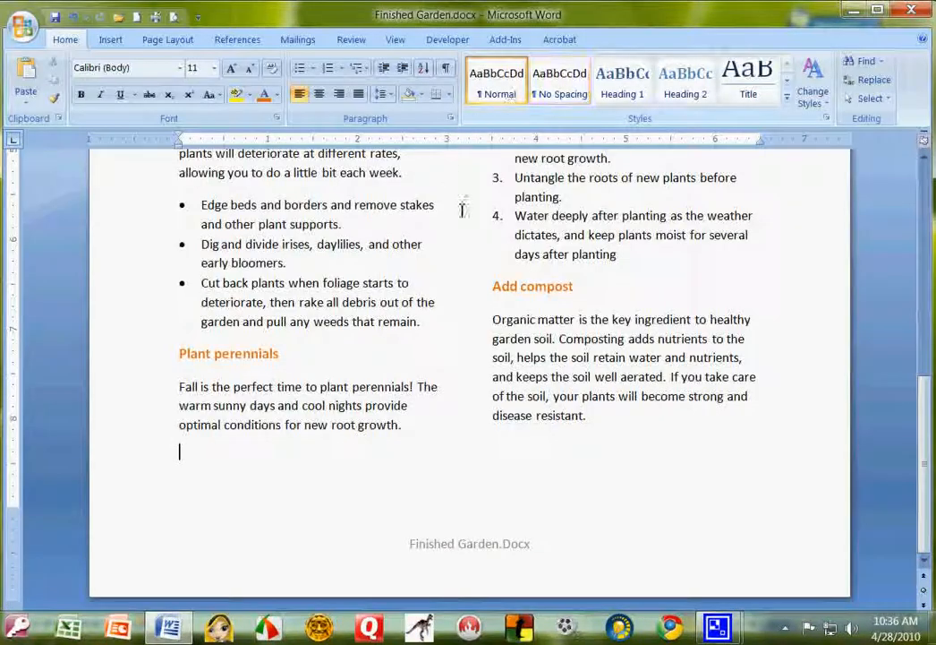